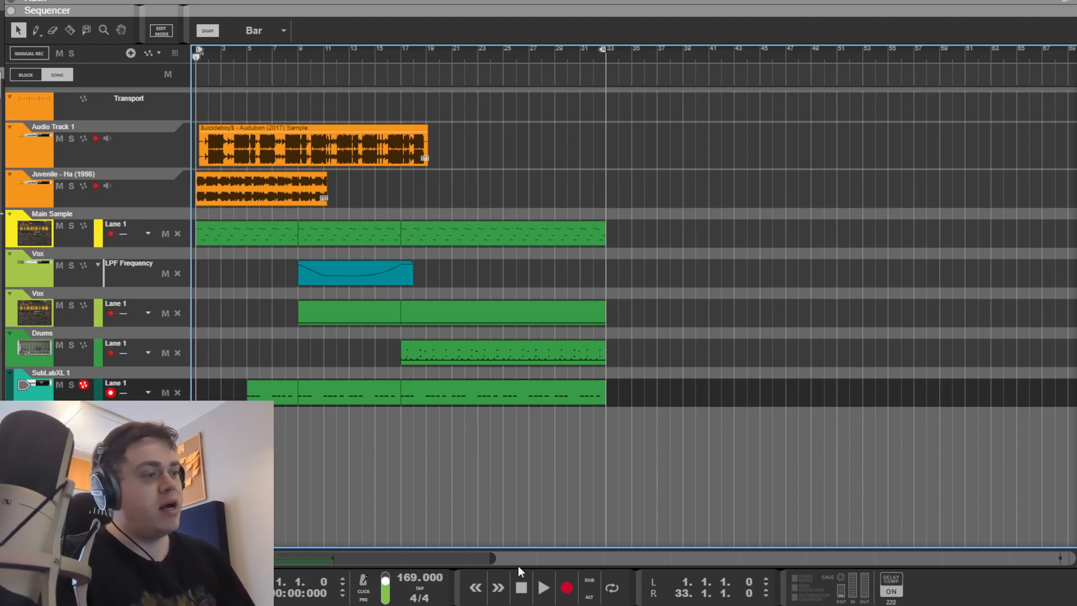
# Step: Play through the 32-bar arrangement, then show the Main Sample's Mimic sampler with the Audubon sample in the rack
pyautogui.moveTo(493, 558)
pyautogui.mouseDown()
pyautogui.moveTo(541, 558)
pyautogui.moveTo(504, 556)
pyautogui.mouseUp()
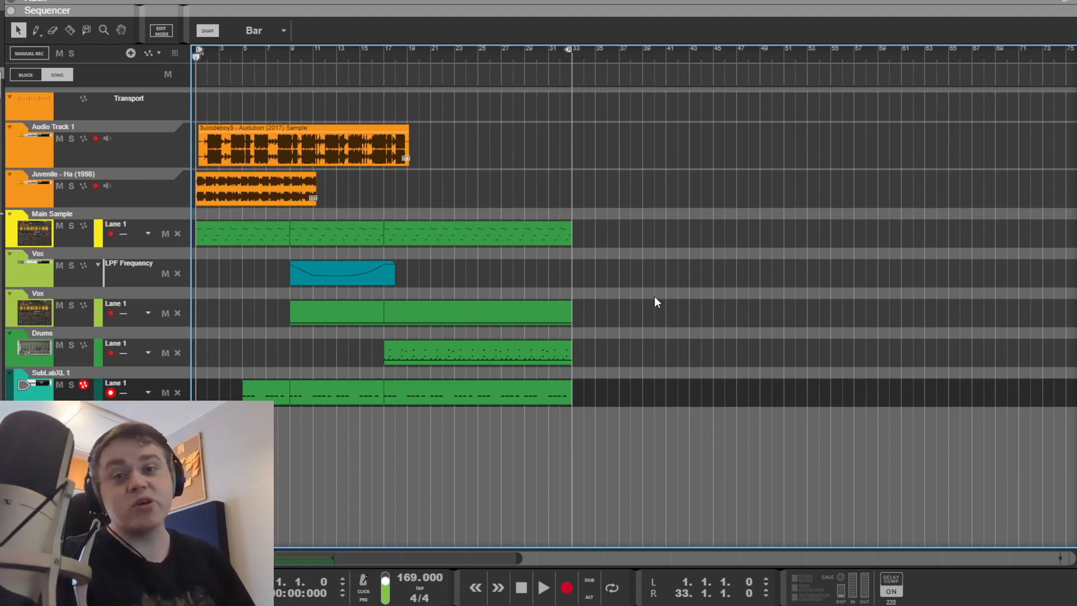
pyautogui.press('space')
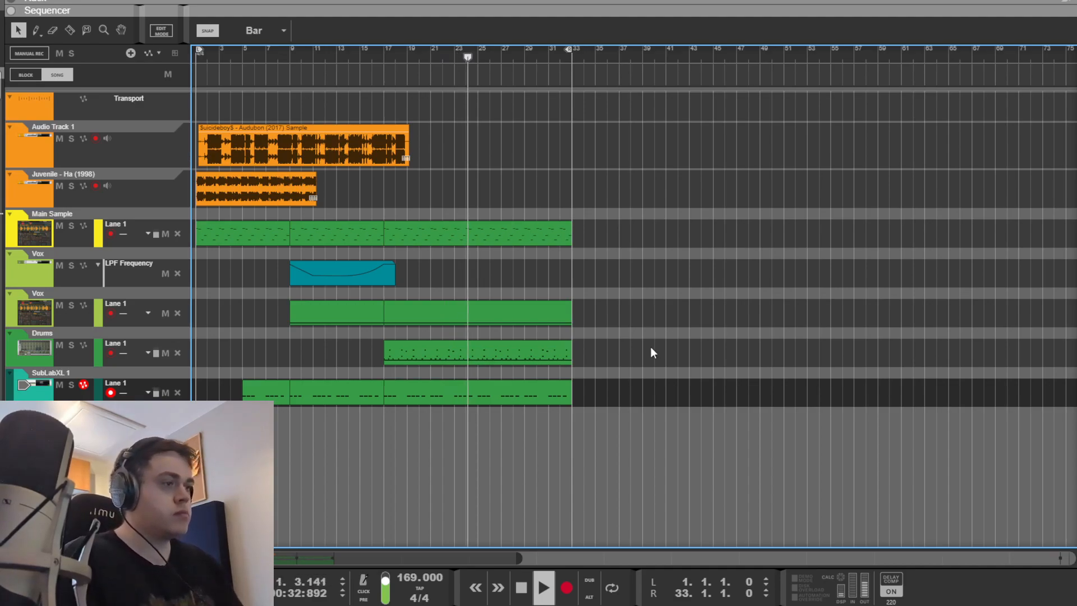
pyautogui.press('space')
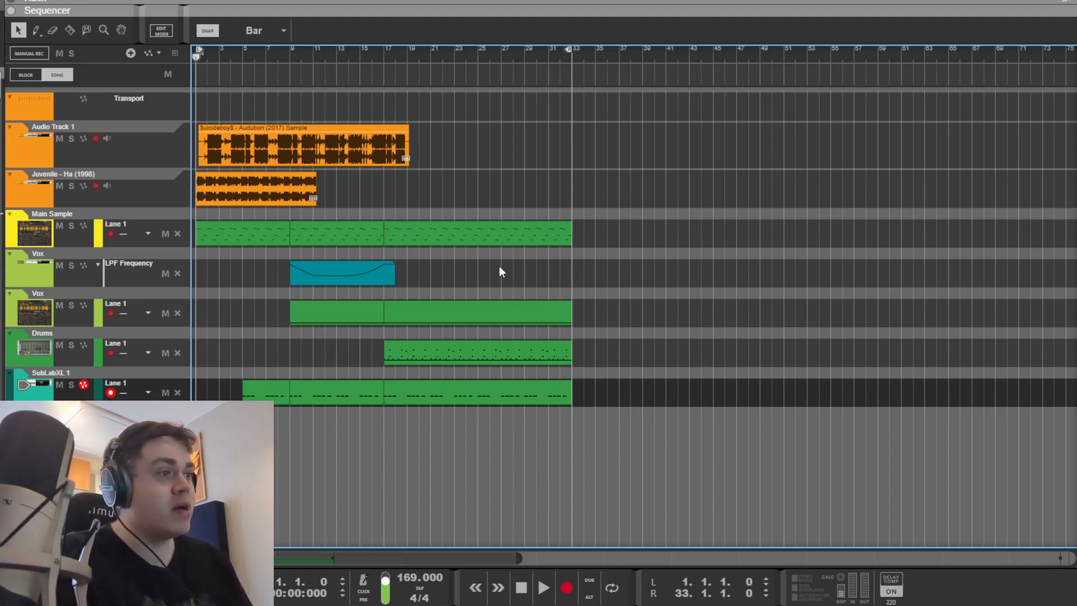
pyautogui.click(221, 237)
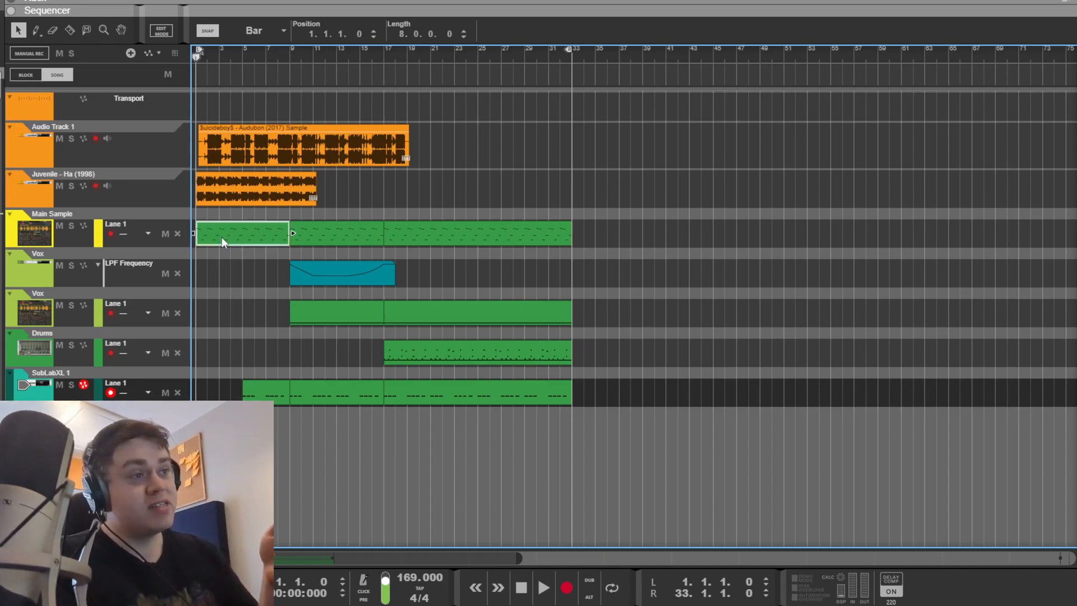
pyautogui.press('F6')
# Step: Zoom Mimic's waveform in on the chop, solo Main Sample, and audition the current slice
pyautogui.moveTo(191, 254); pyautogui.dragTo(259, 125)
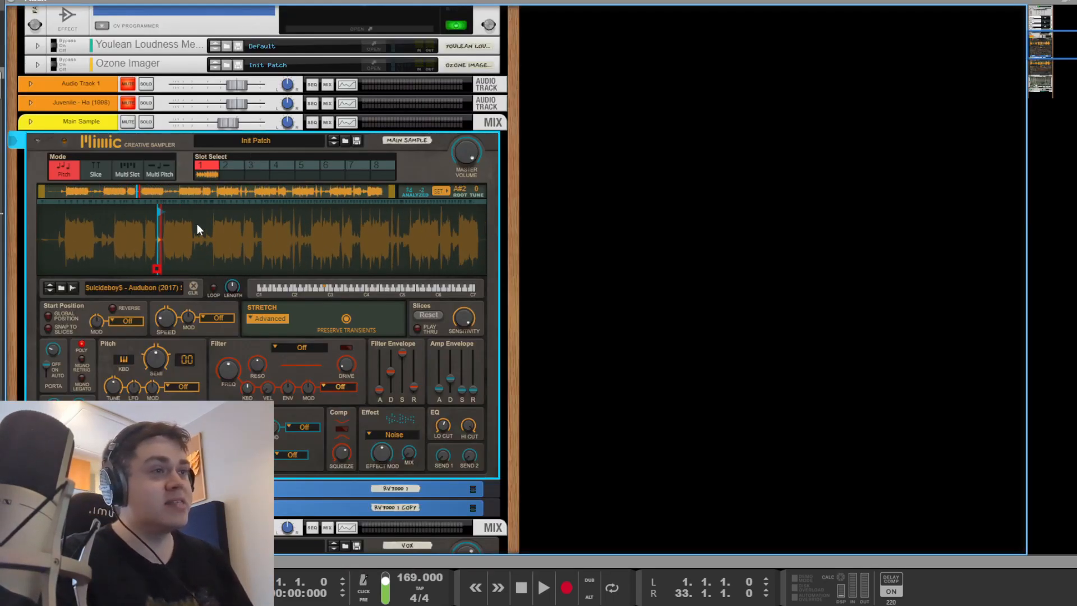
pyautogui.moveTo(144, 234); pyautogui.dragTo(148, 274)
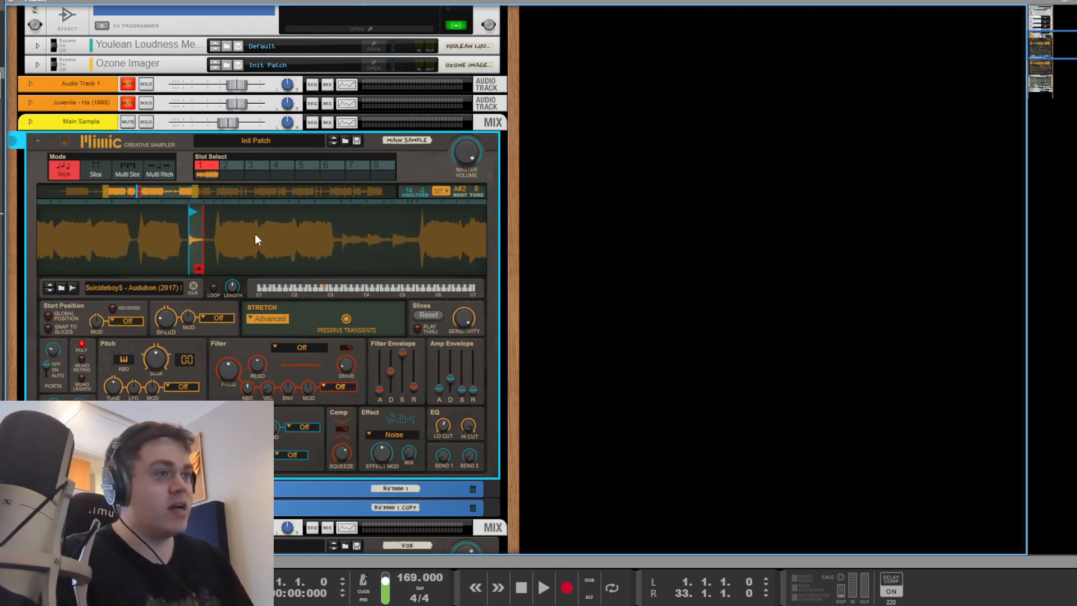
pyautogui.moveTo(253, 230); pyautogui.dragTo(254, 248)
pyautogui.click(146, 122)
pyautogui.moveTo(132, 232); pyautogui.dragTo(147, 249)
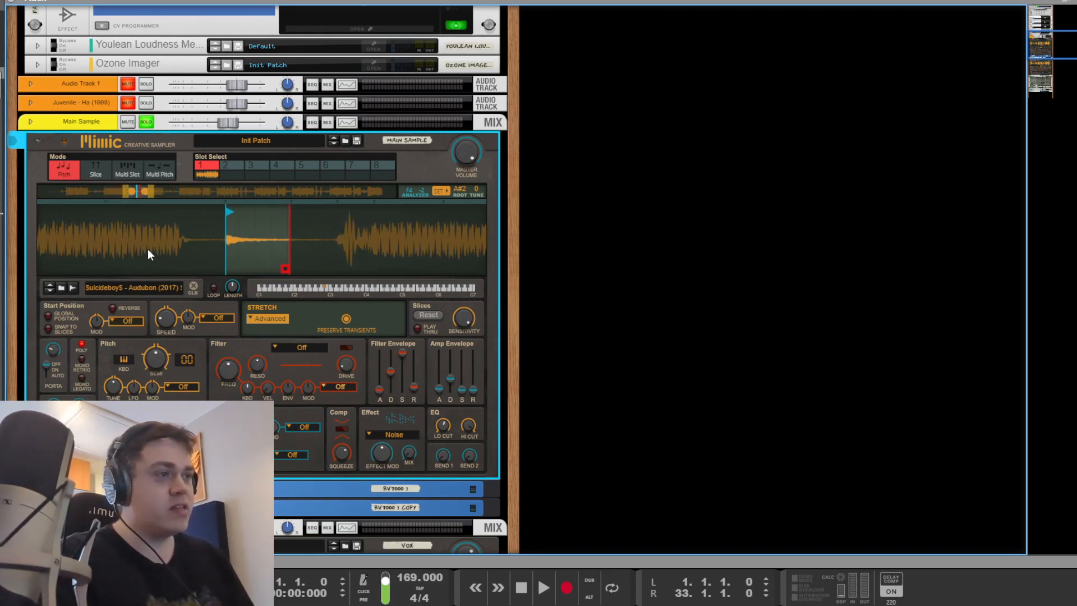
pyautogui.press('space')
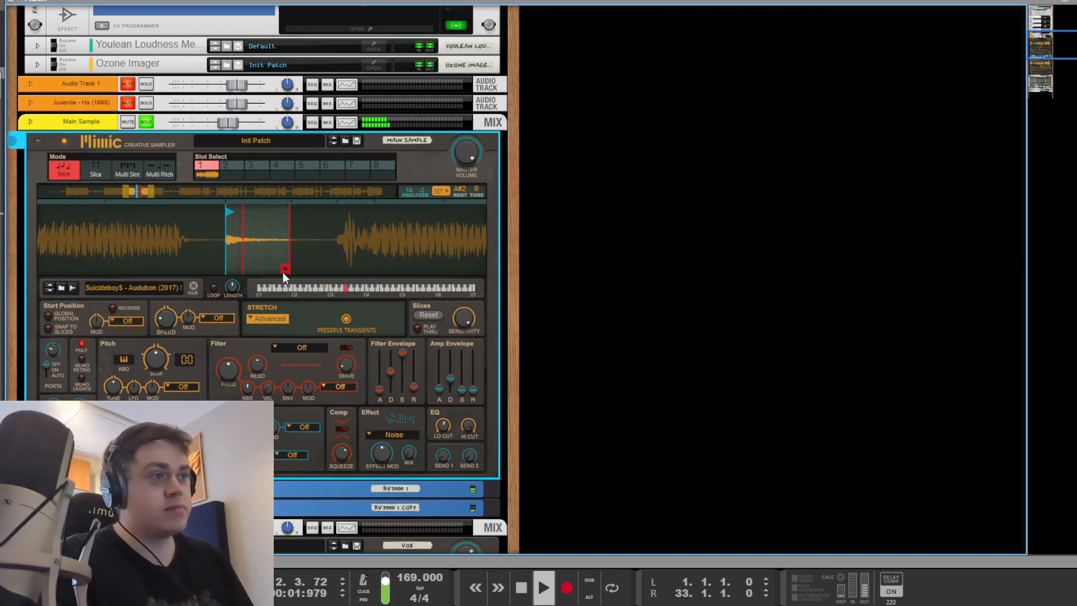
pyautogui.press('space')
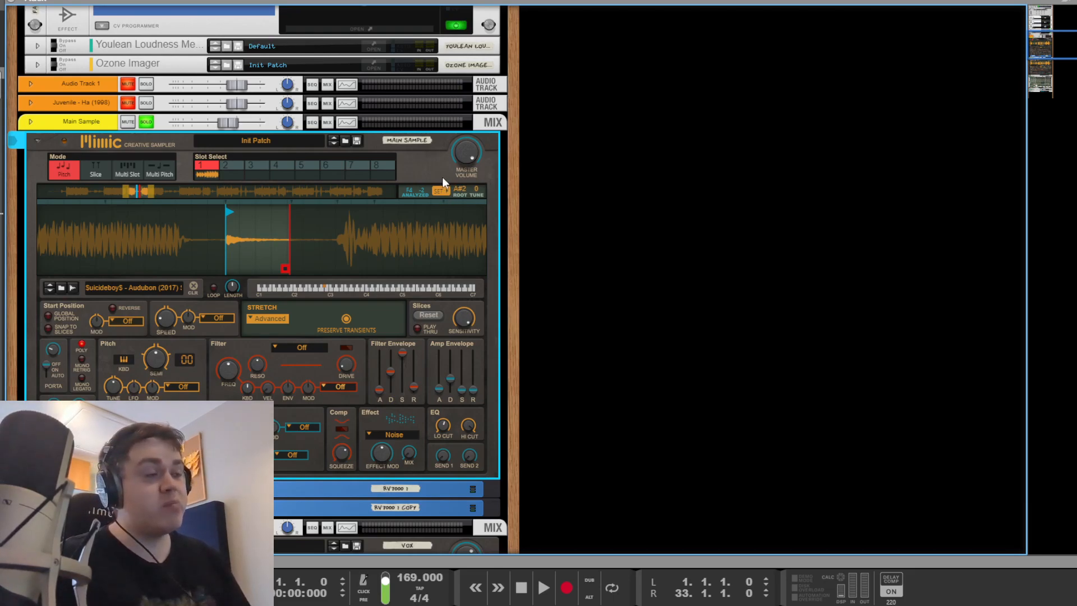
# Step: Move the sample's start and end points earlier, audition the new chop, and return to the sequencer
pyautogui.moveTo(315, 226); pyautogui.dragTo(293, 216)
pyautogui.click(714, 266)
pyautogui.scroll(-3, 497, 311)
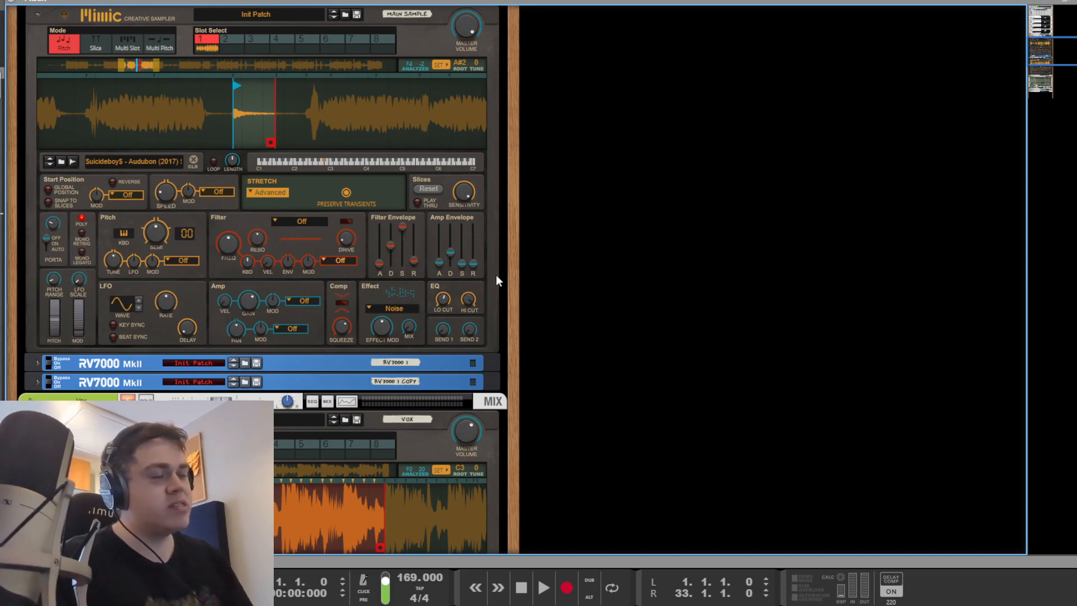
pyautogui.scroll(3, 490, 277)
pyautogui.scroll(-3, 254, 328)
pyautogui.scroll(3, 258, 310)
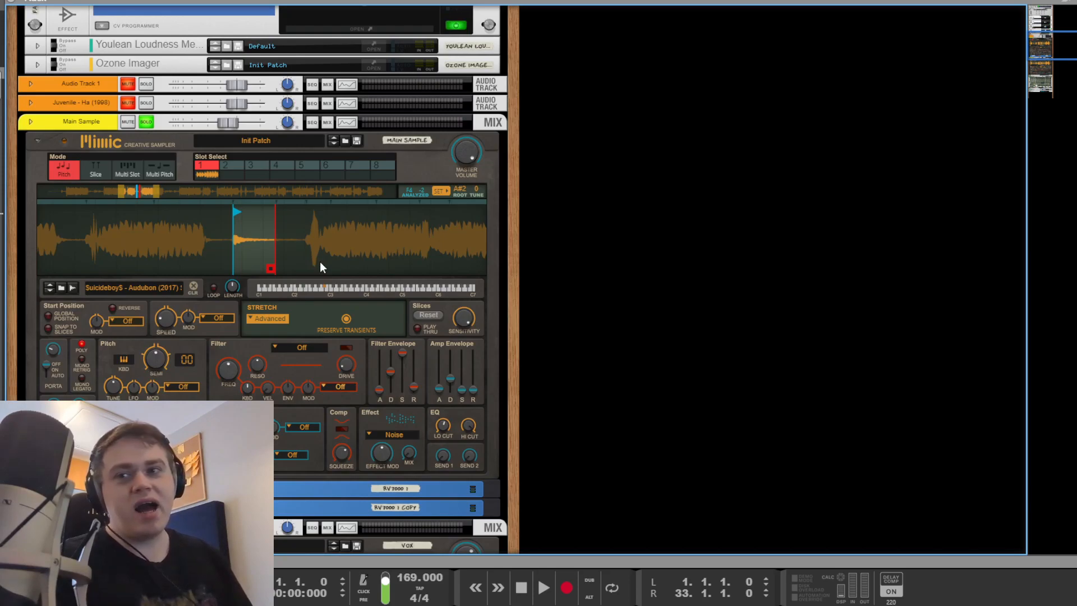
pyautogui.moveTo(320, 261)
pyautogui.mouseDown()
pyautogui.moveTo(318, 235)
pyautogui.moveTo(326, 253)
pyautogui.mouseUp()
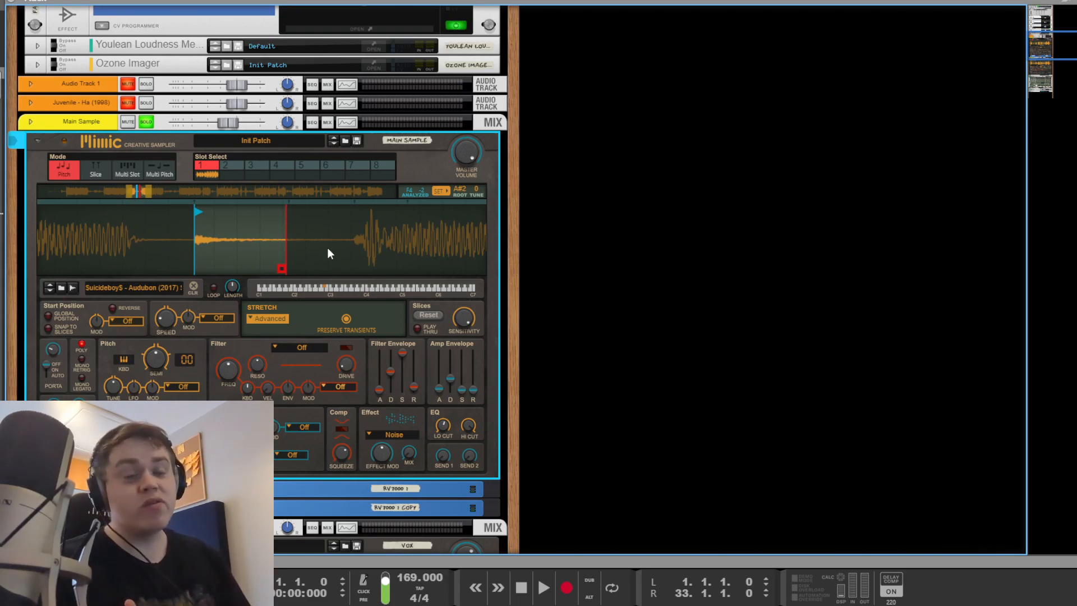
pyautogui.moveTo(327, 248); pyautogui.dragTo(267, 230)
pyautogui.press('space')
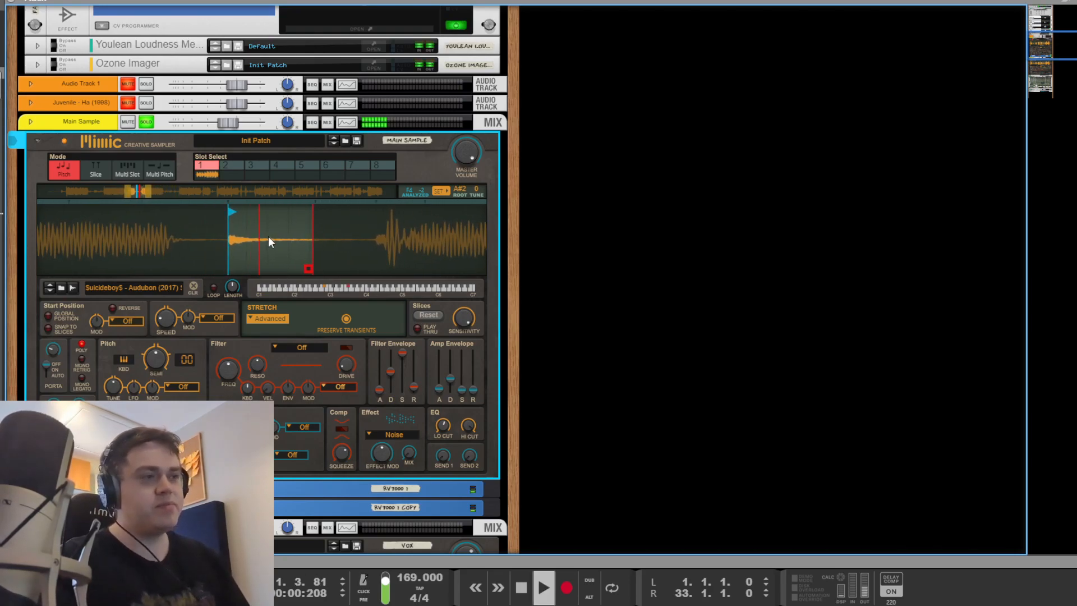
pyautogui.press('space')
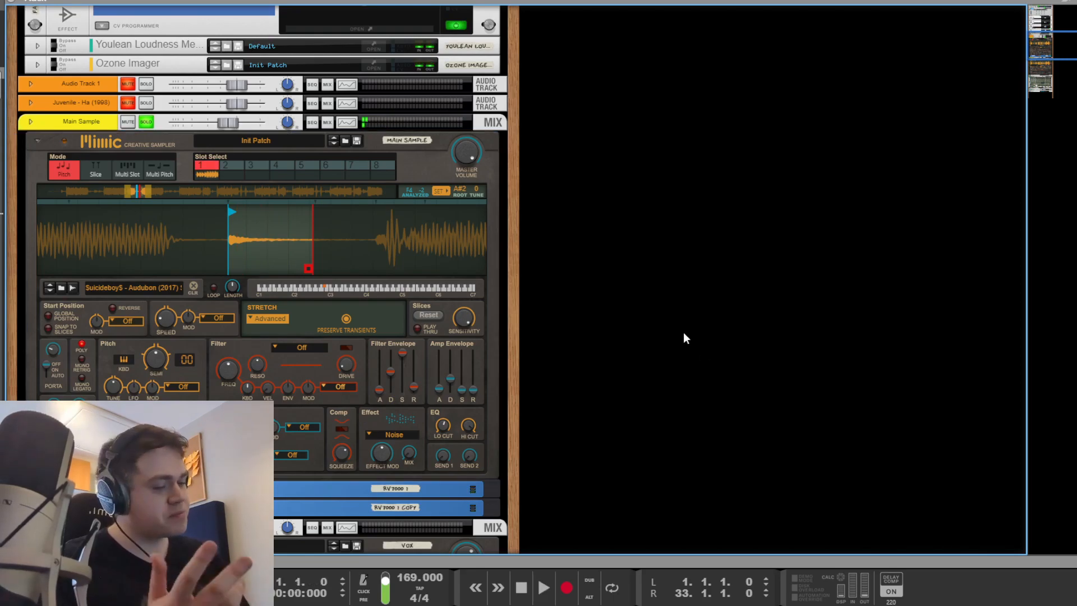
pyautogui.press('F7')
pyautogui.click(657, 337)
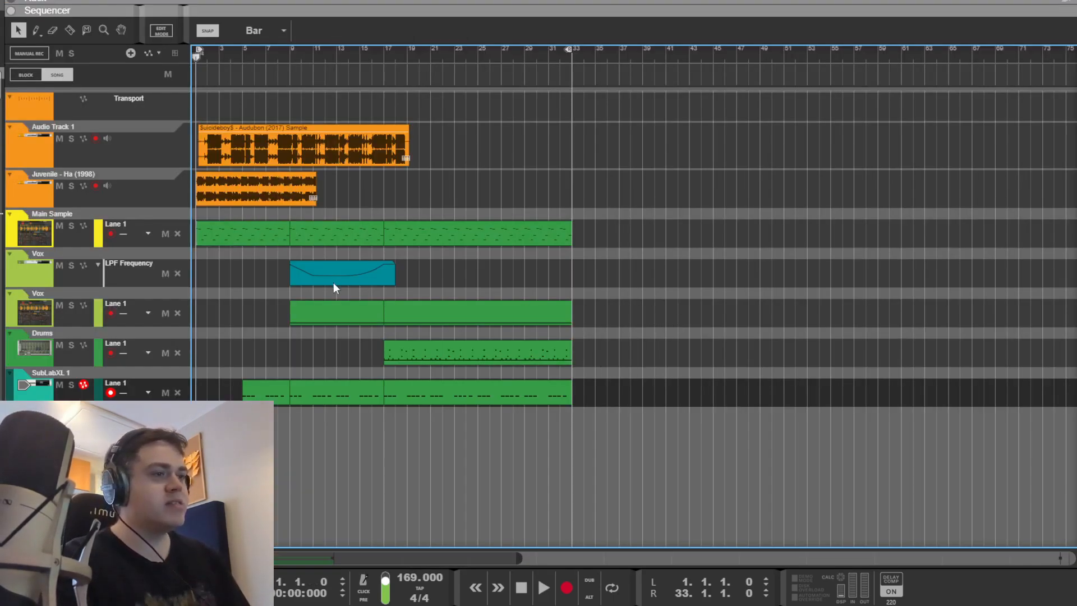
# Step: Set the song position to bar 5 and unsolo the Main Sample channel in the mixer
pyautogui.click(243, 54)
pyautogui.press('F7')
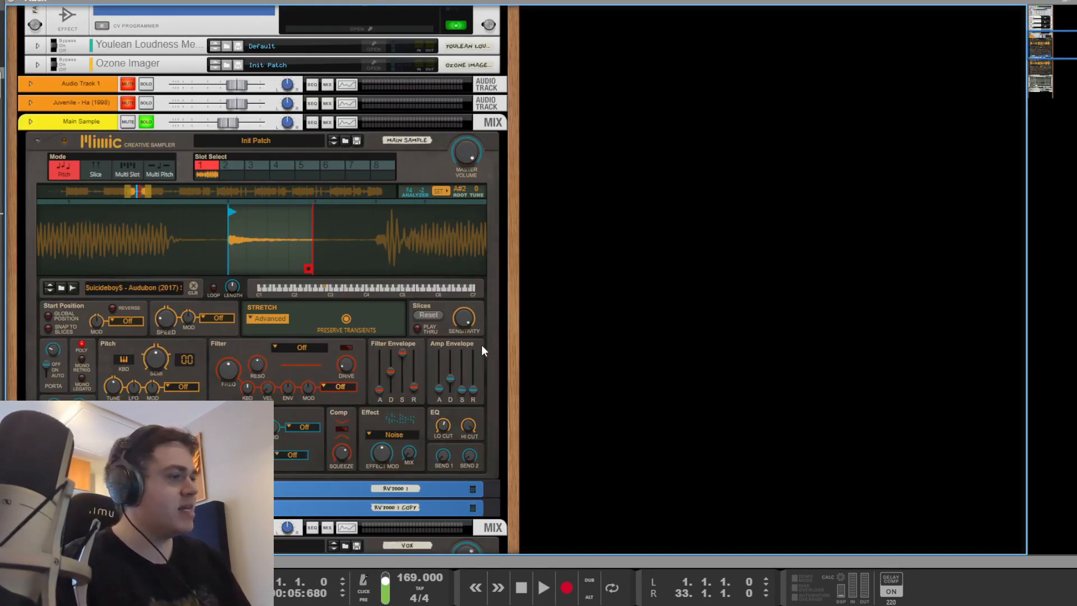
pyautogui.scroll(-5, 602, 354)
pyautogui.scroll(5, 499, 319)
pyautogui.press('F5')
pyautogui.click(790, 377)
pyautogui.scroll(2, 965, 405)
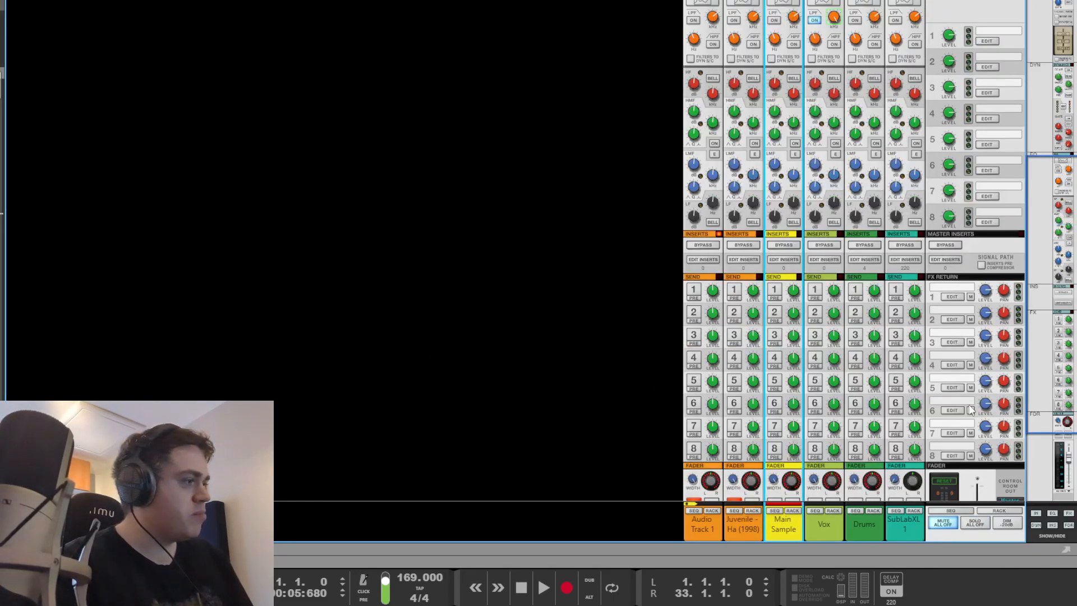
pyautogui.scroll(-3, 903, 449)
# Step: Solo SubLabXL 1, play it, and open the SubLabXL window with the Crispy Lows preset
pyautogui.press('F6')
pyautogui.scroll(-5, 160, 379)
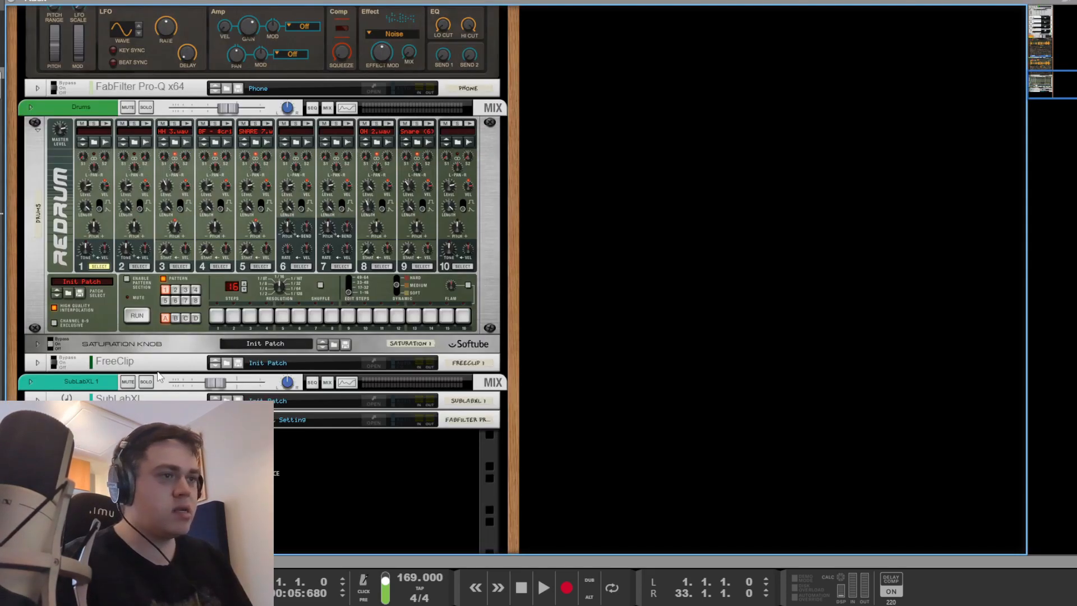
pyautogui.click(144, 382)
pyautogui.press('space')
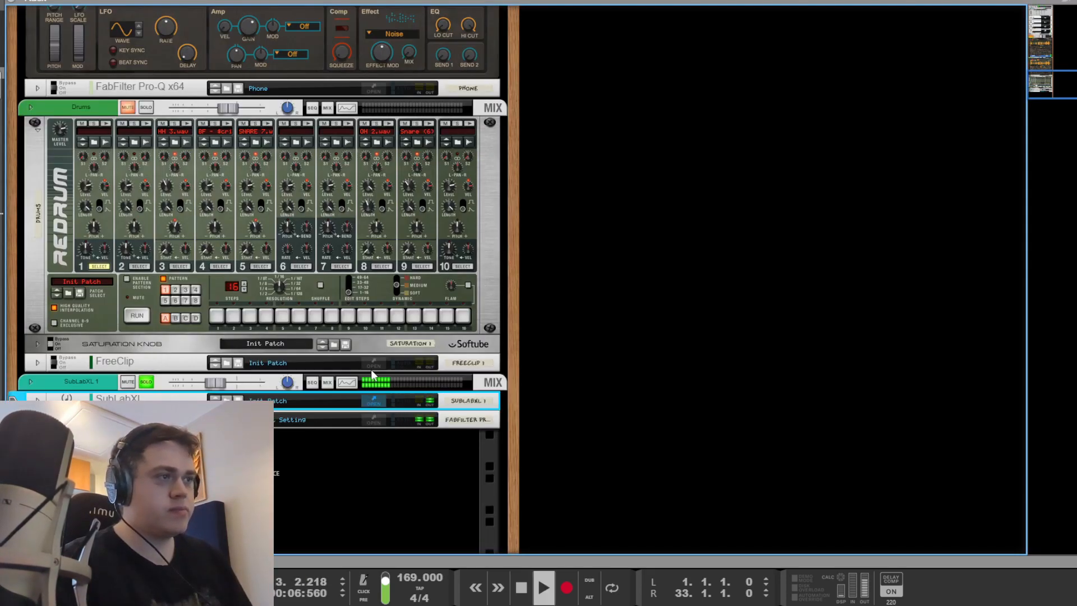
pyautogui.click(373, 402)
pyautogui.moveTo(157, 13); pyautogui.dragTo(195, 2)
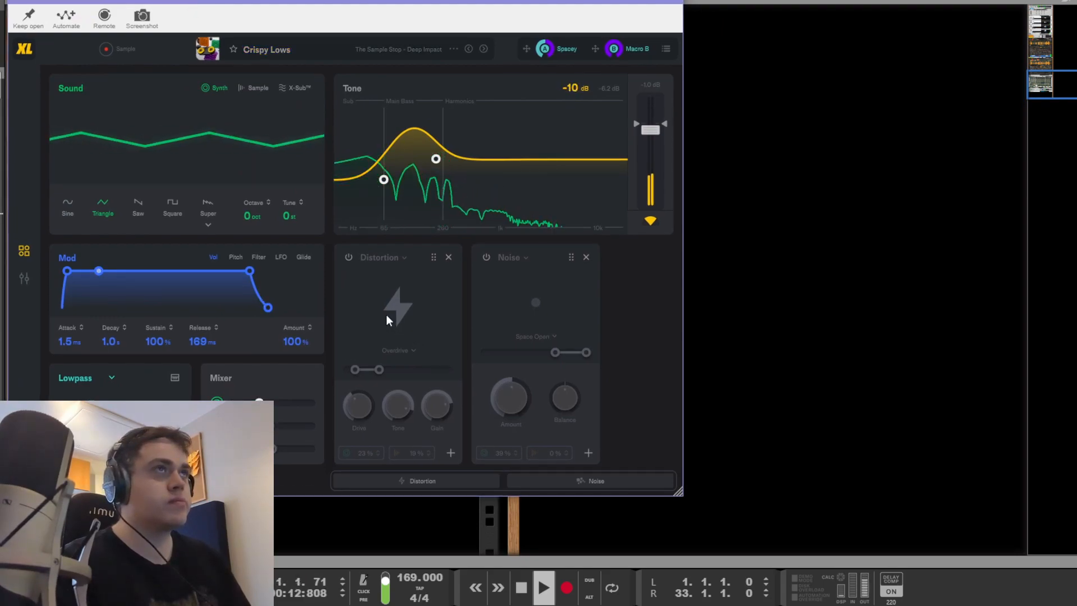
# Step: Switch the SubLabXL bass oscillator to a triangle wave and audition it during playback
pyautogui.press('space')
pyautogui.moveTo(183, 2)
pyautogui.mouseDown()
pyautogui.moveTo(173, 0)
pyautogui.moveTo(184, 0)
pyautogui.mouseUp()
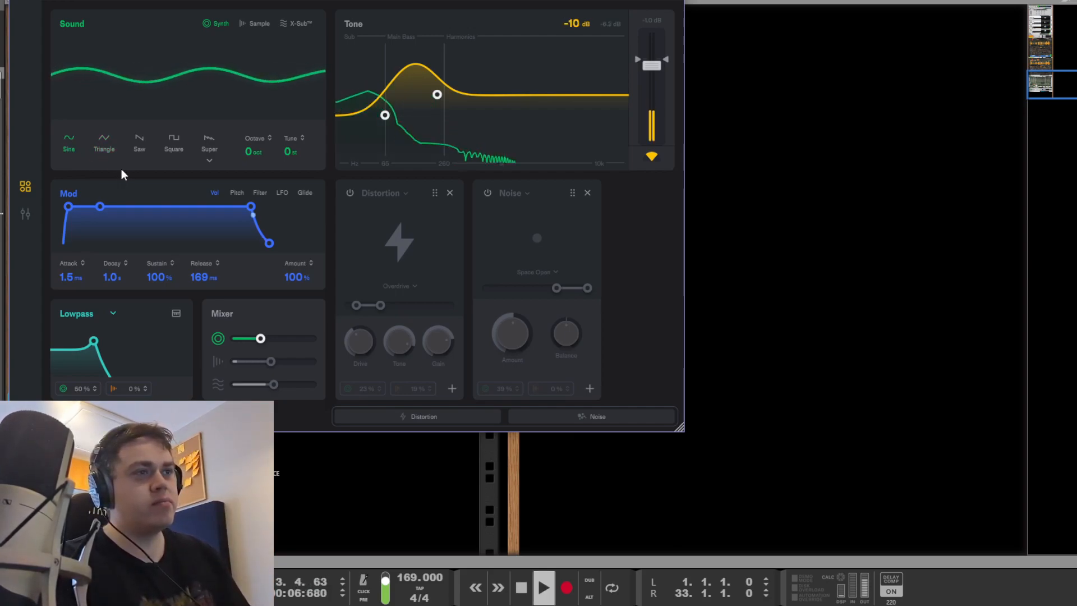
pyautogui.click(106, 143)
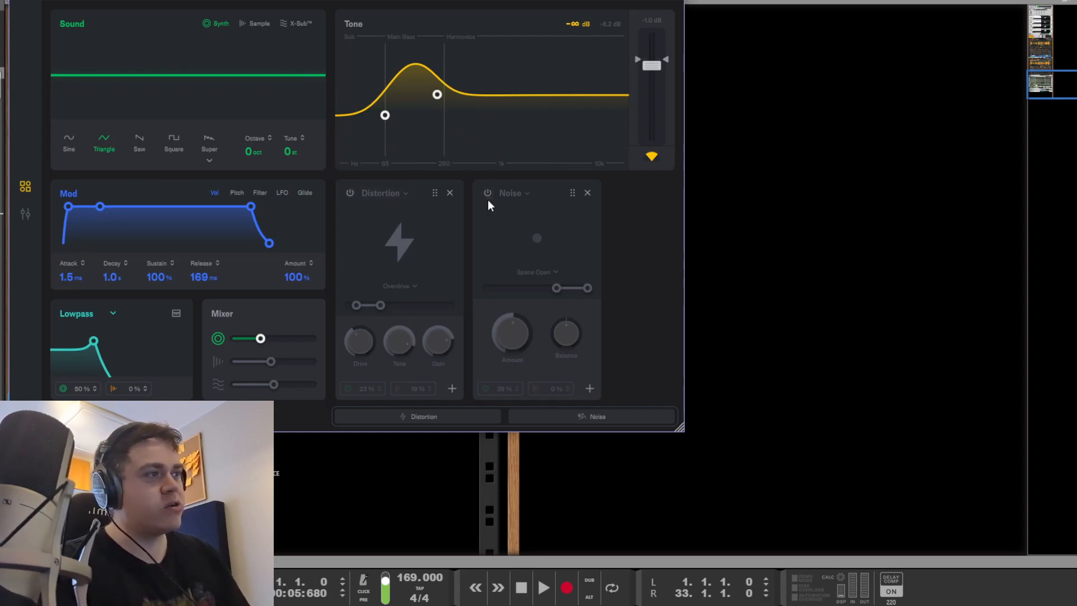
pyautogui.moveTo(94, 342)
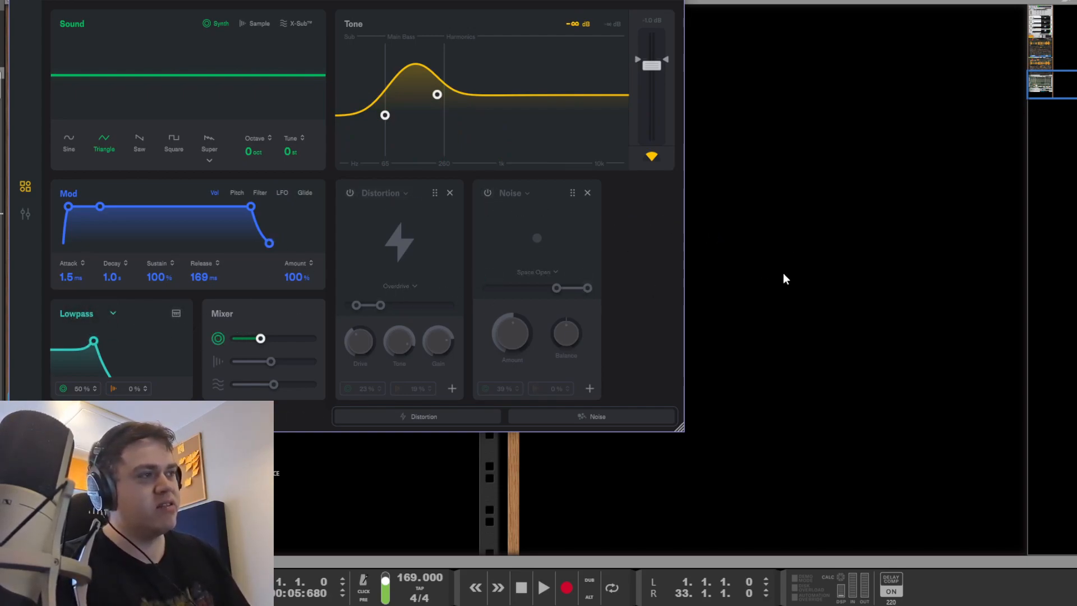
pyautogui.press('space')
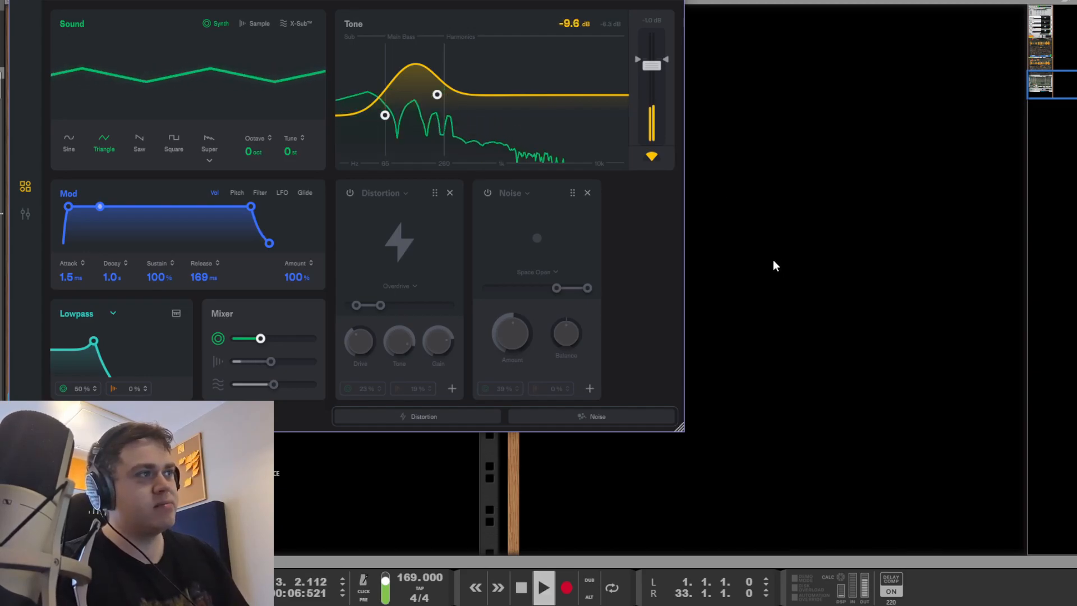
pyautogui.press('space')
# Step: Open the bass Pro-Q and compare both EQ bands bypassed versus enabled during playback
pyautogui.click(800, 248)
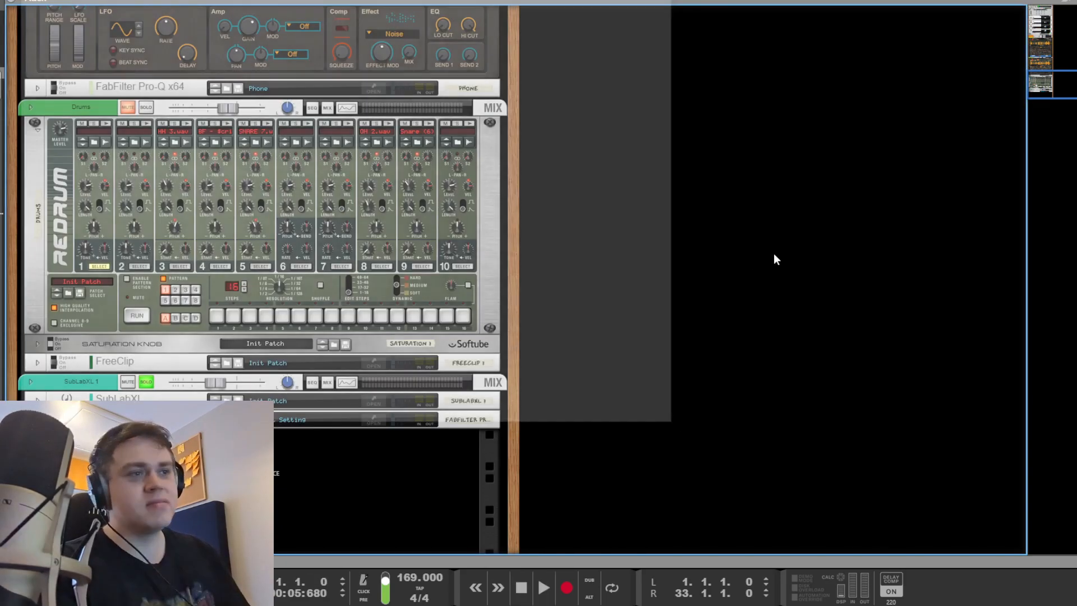
pyautogui.click(380, 421)
pyautogui.moveTo(91, 1); pyautogui.dragTo(196, 6)
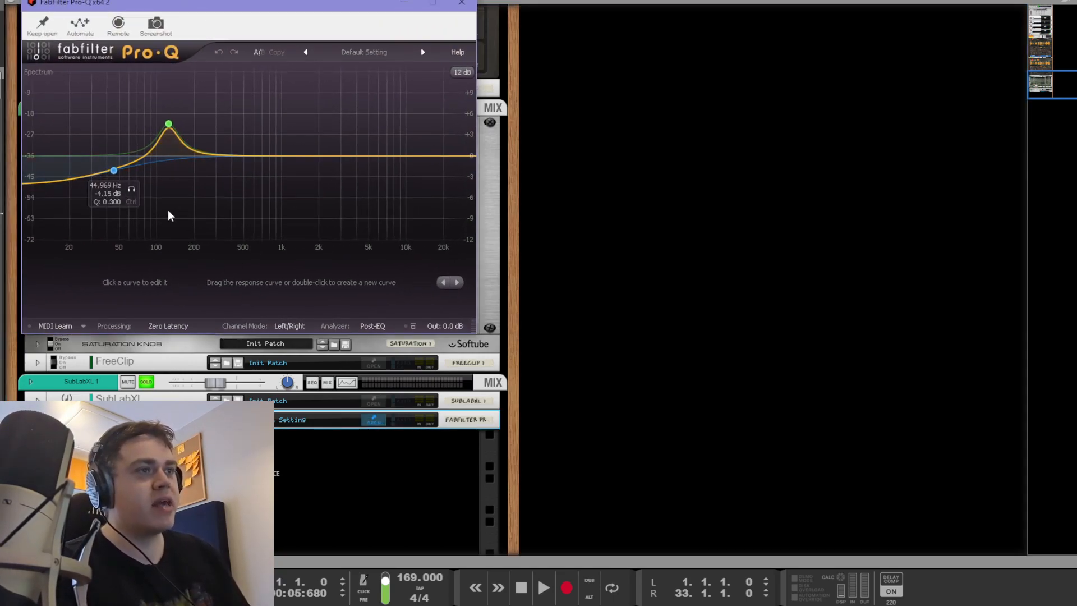
pyautogui.moveTo(234, 227); pyautogui.dragTo(106, 112)
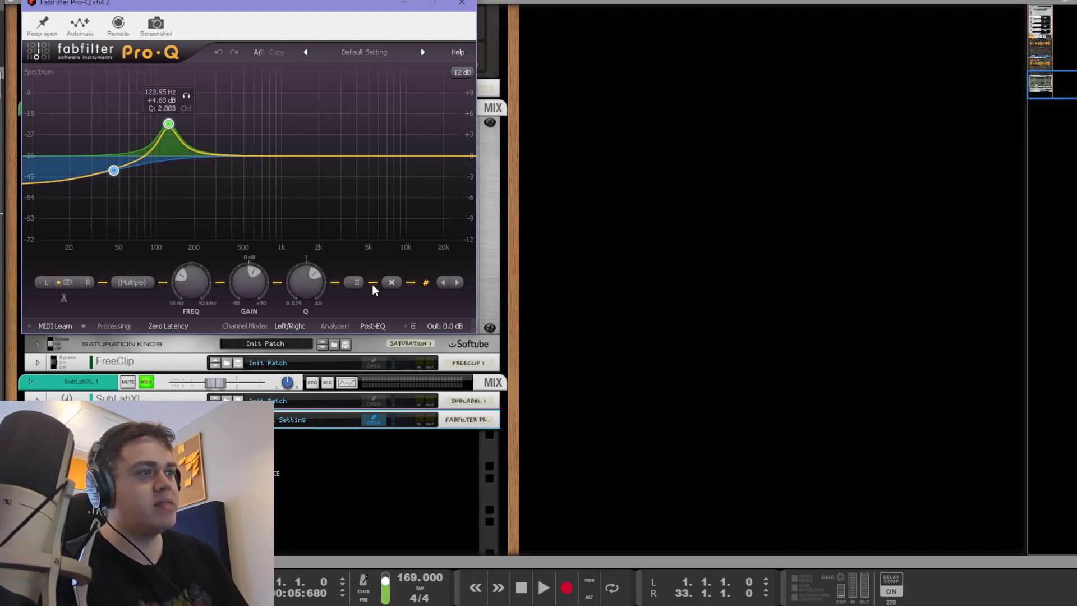
pyautogui.click(361, 285)
pyautogui.press('space')
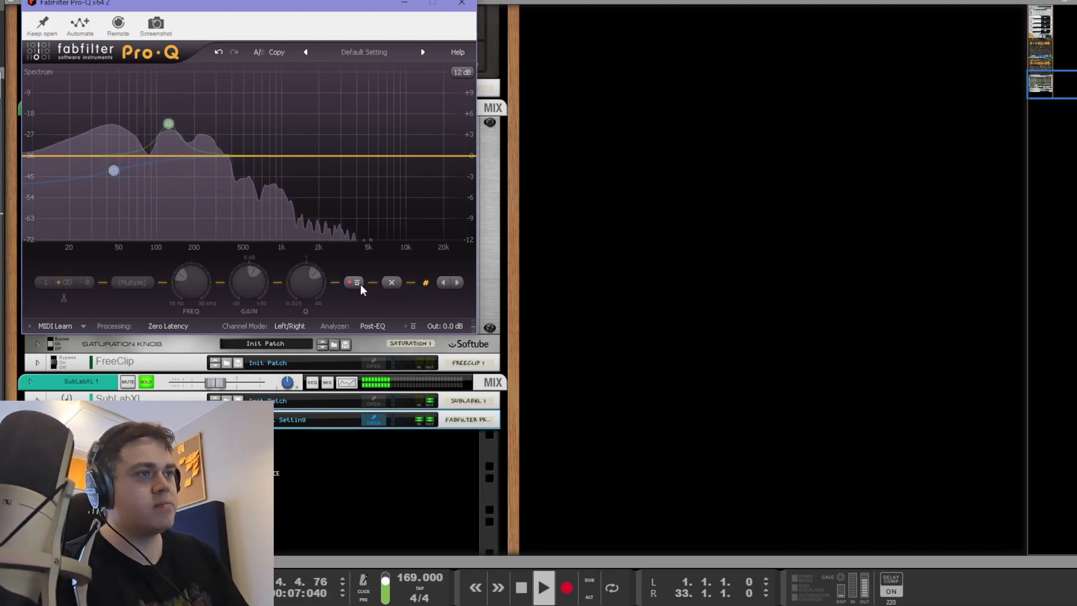
pyautogui.click(361, 286)
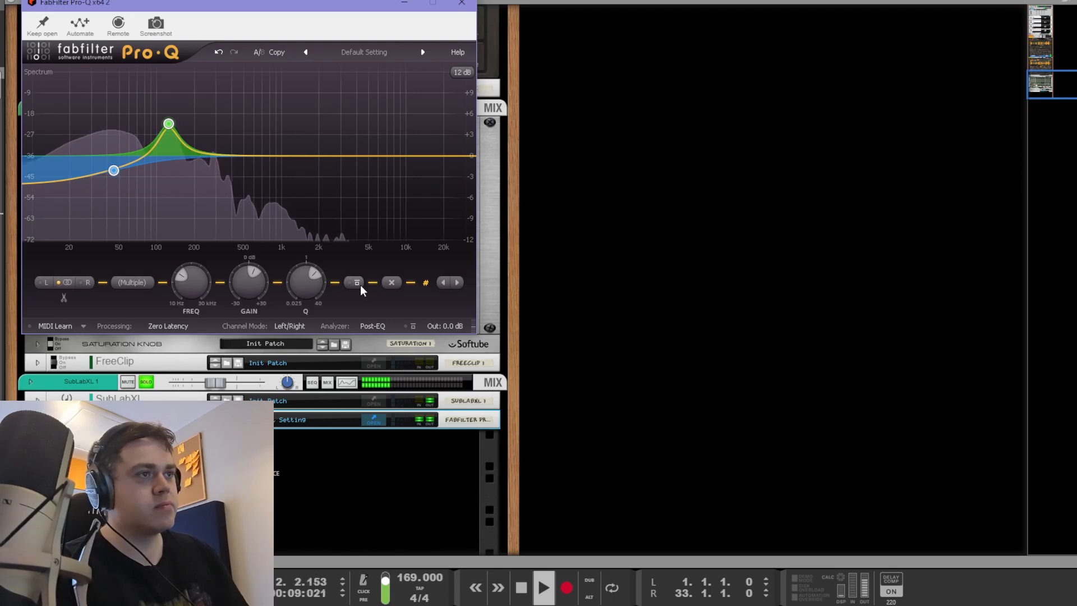
pyautogui.press('space')
# Step: Solo the 124 Hz bell band to hear it alone, then close Pro-Q
pyautogui.moveTo(221, 180); pyautogui.dragTo(141, 94)
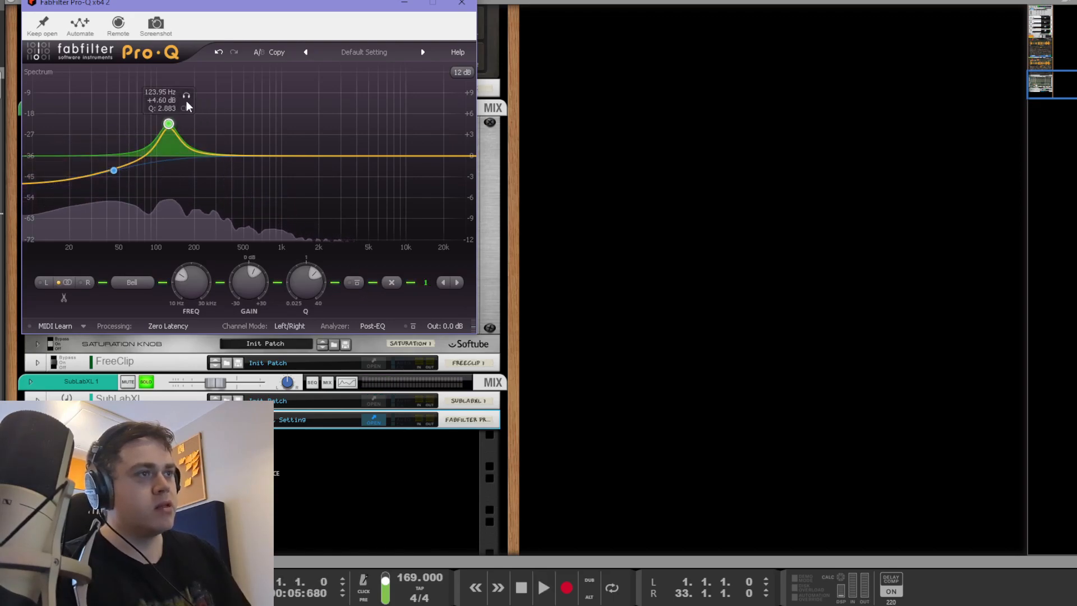
pyautogui.click(187, 96)
pyautogui.press('space')
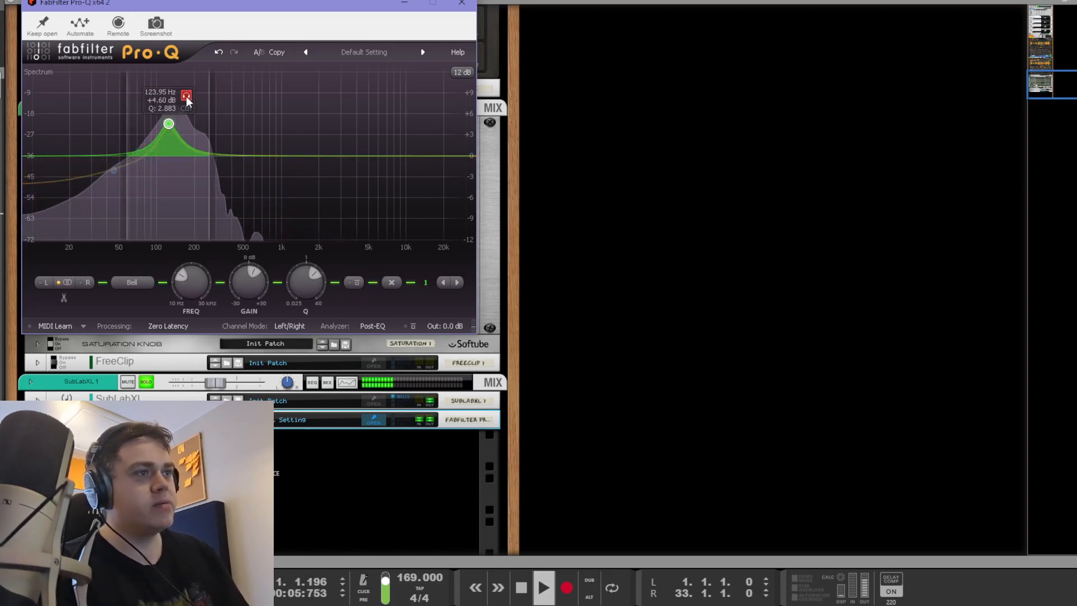
pyautogui.click(186, 99)
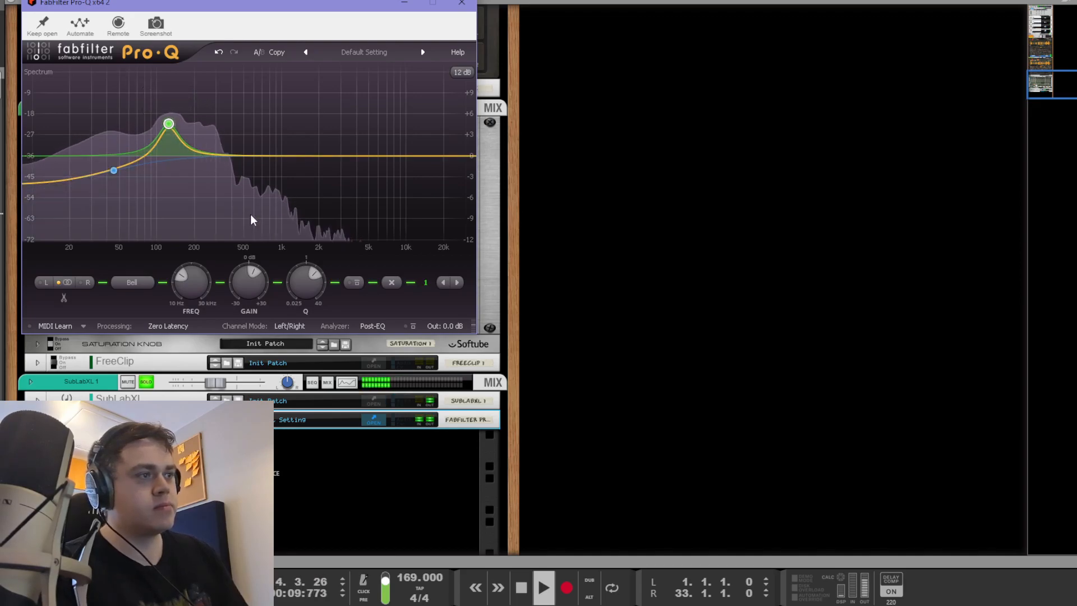
pyautogui.press('space')
pyautogui.click(593, 287)
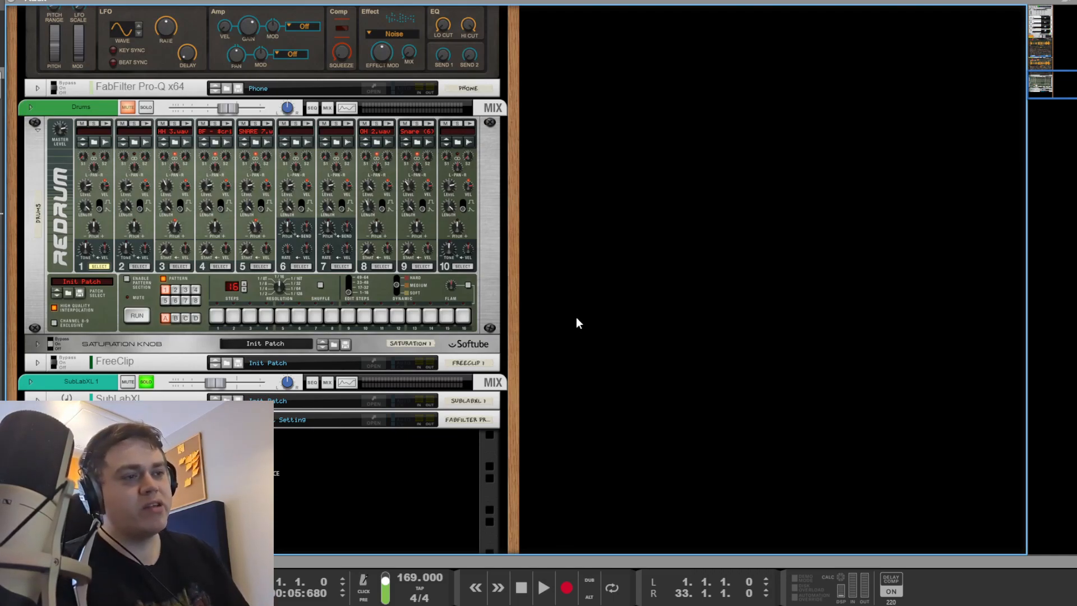
# Step: Reopen the bass Pro-Q to inspect the bell band, then close it again
pyautogui.click(373, 420)
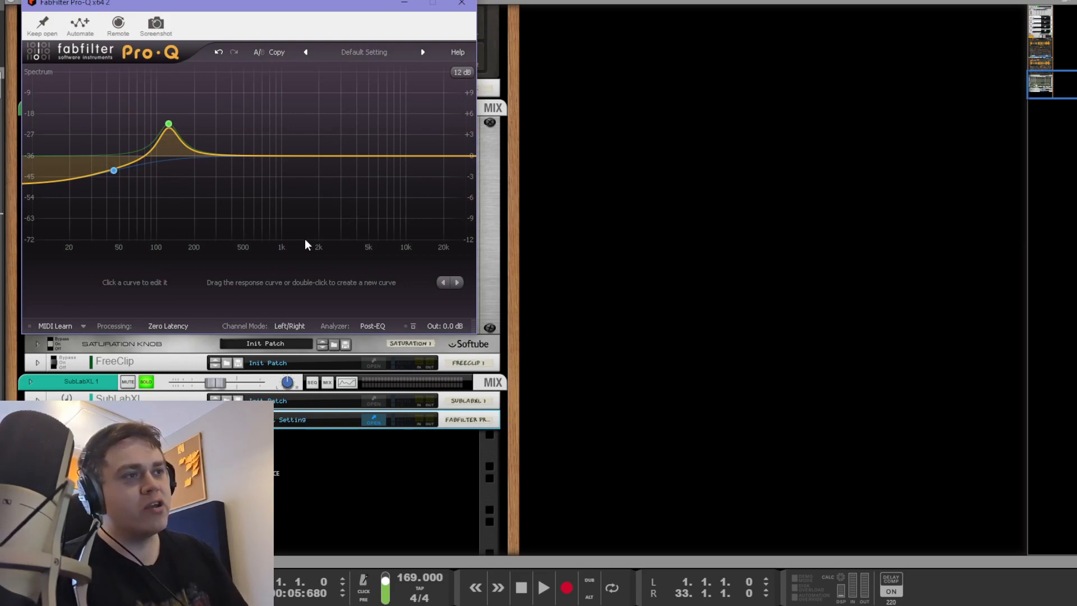
pyautogui.moveTo(261, 217); pyautogui.dragTo(112, 104)
pyautogui.click(269, 210)
pyautogui.moveTo(273, 211); pyautogui.dragTo(96, 101)
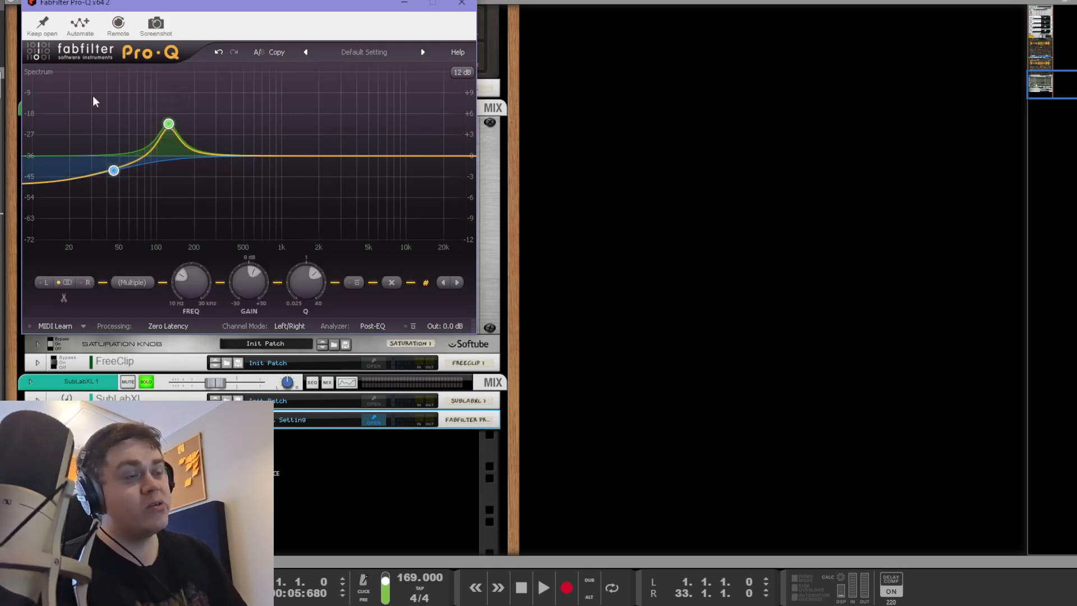
pyautogui.click(320, 218)
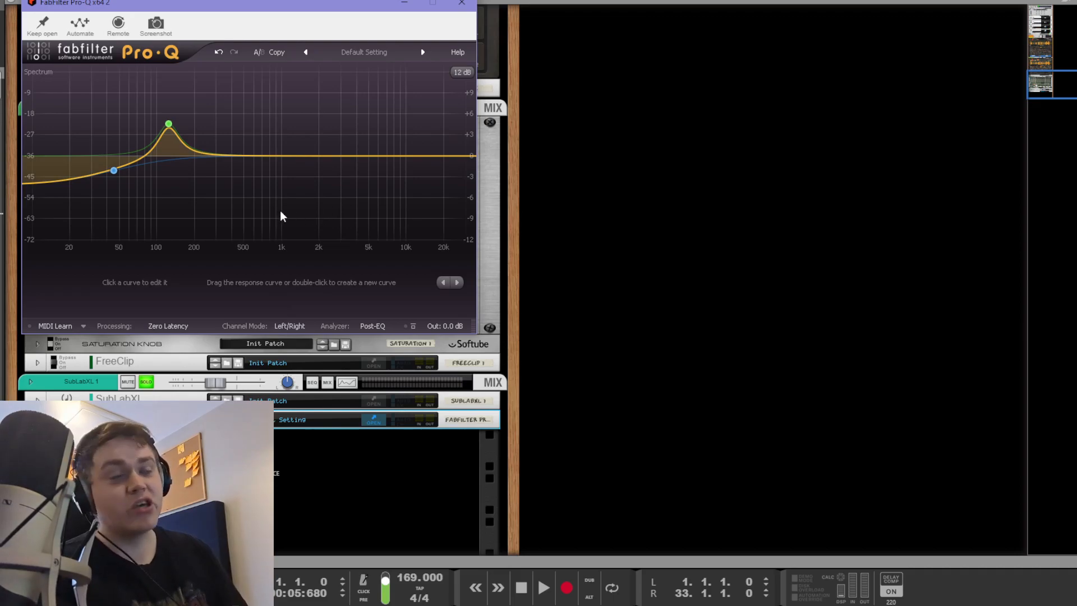
pyautogui.click(691, 291)
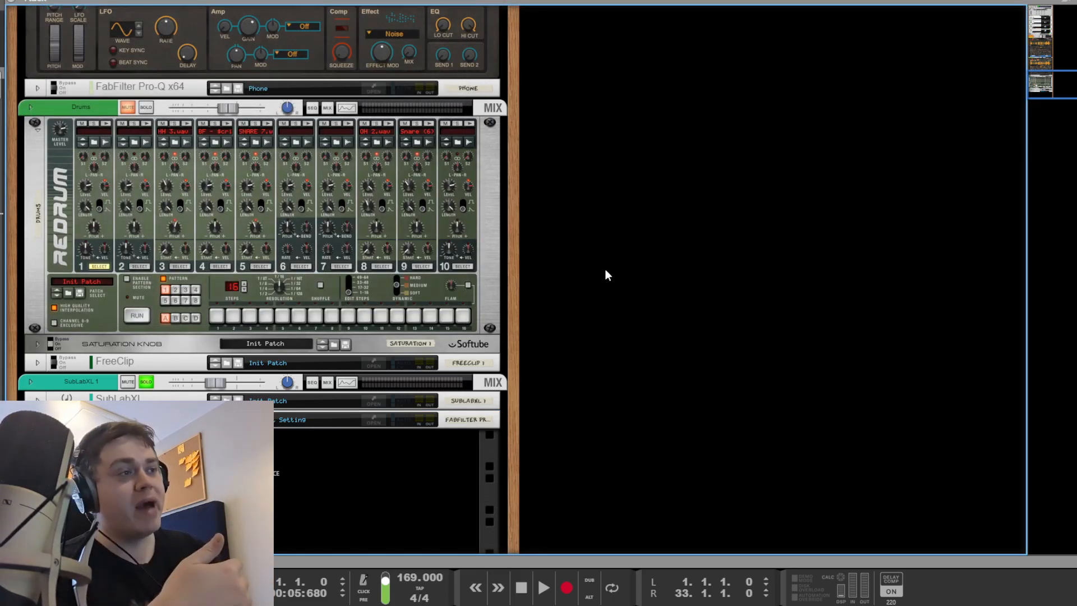
# Step: Reopen Pro-Q to check the low-shelf band near 45 Hz, then close the window
pyautogui.scroll(7, 605, 269)
pyautogui.scroll(-6, 604, 270)
pyautogui.scroll(-3, 594, 279)
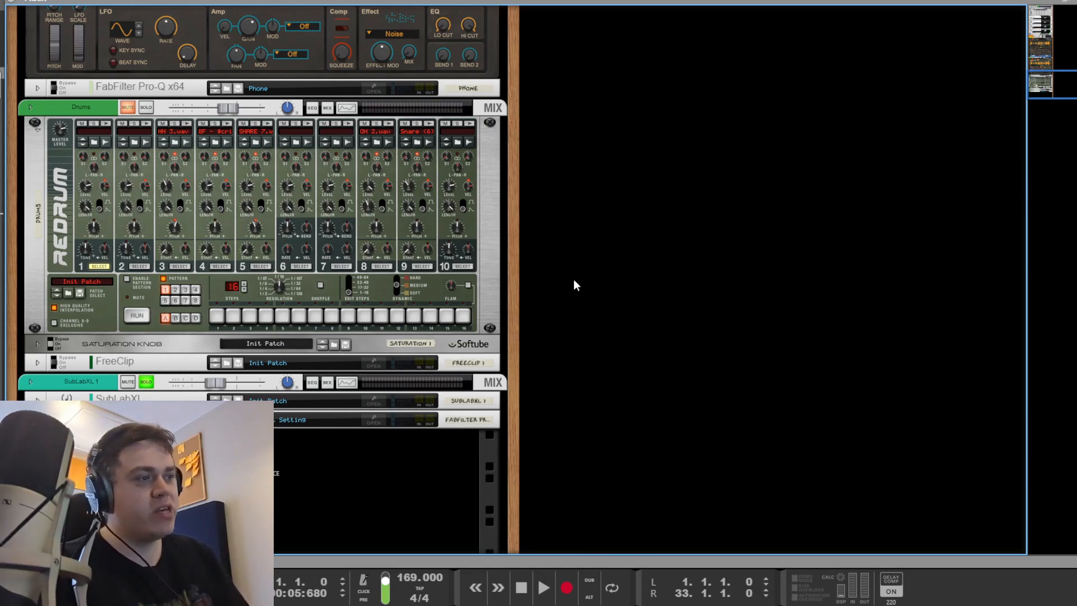
pyautogui.click(375, 419)
pyautogui.click(114, 170)
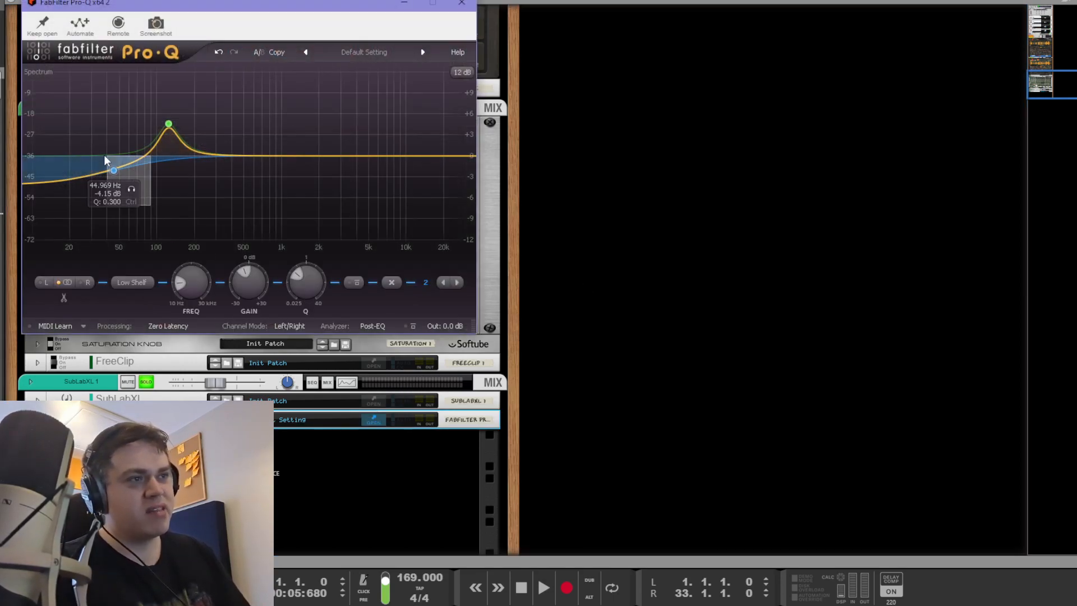
pyautogui.moveTo(67, 207); pyautogui.dragTo(132, 159)
pyautogui.click(758, 254)
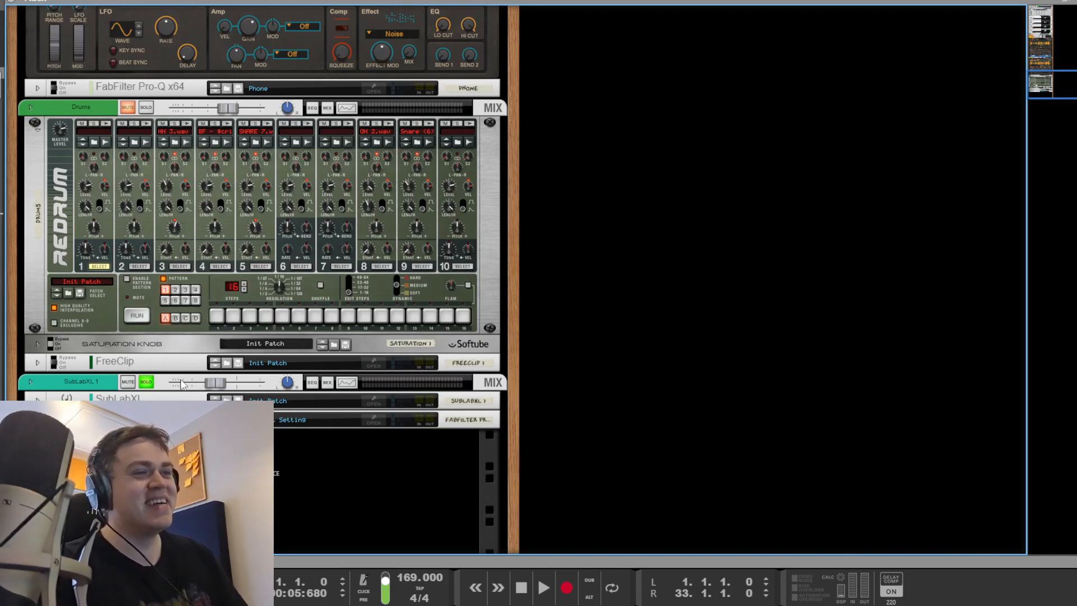
# Step: Unsolo SubLabXL 1, solo the Drums mixer channel, and play from bar 17
pyautogui.click(146, 384)
pyautogui.press('F7')
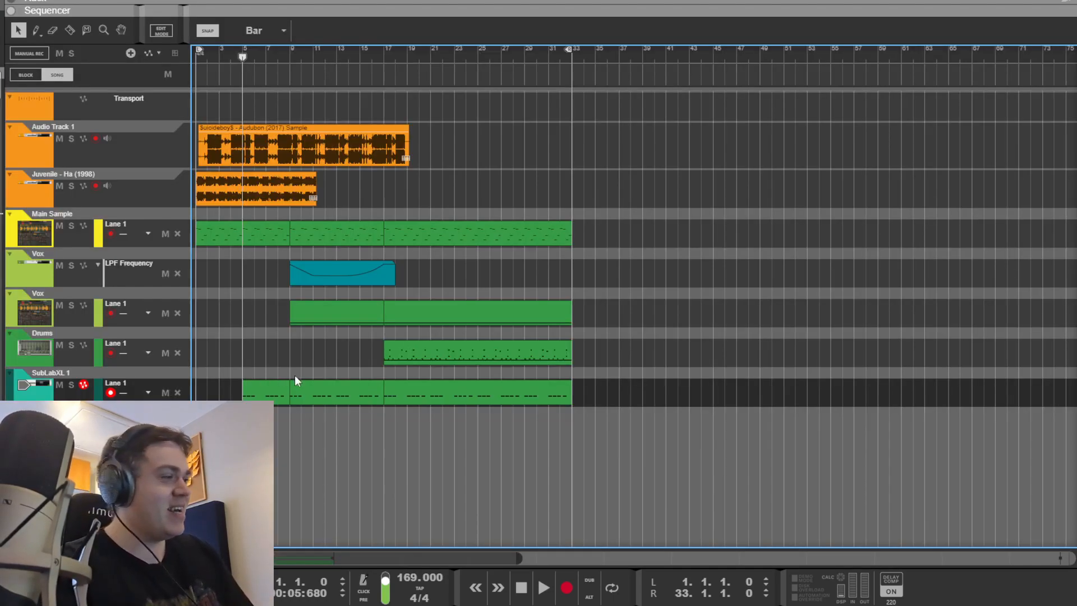
pyautogui.click(386, 50)
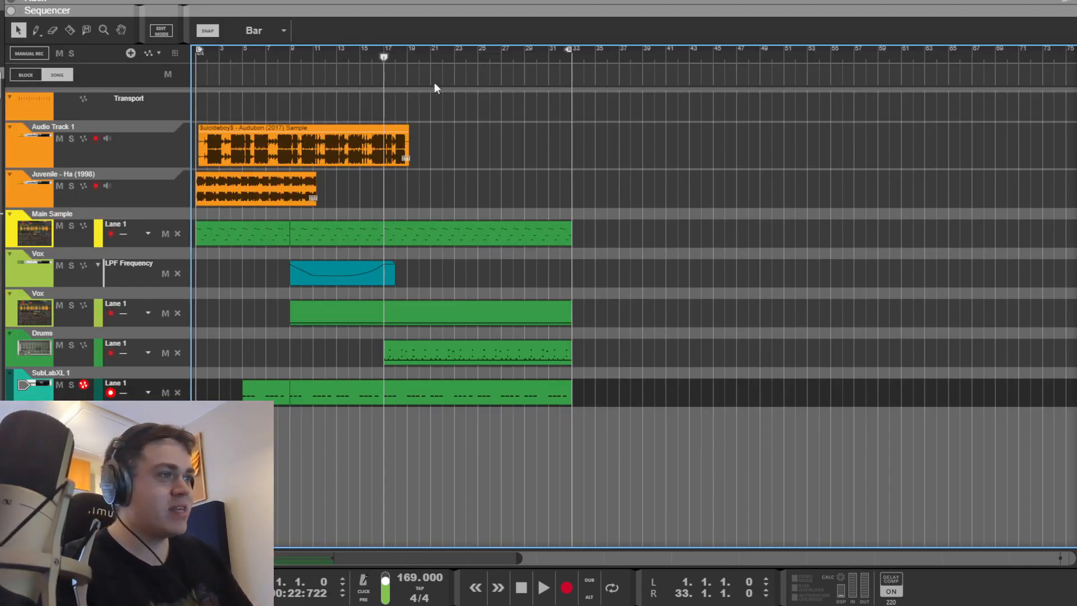
pyautogui.press('F5')
pyautogui.click(873, 378)
pyautogui.press('space')
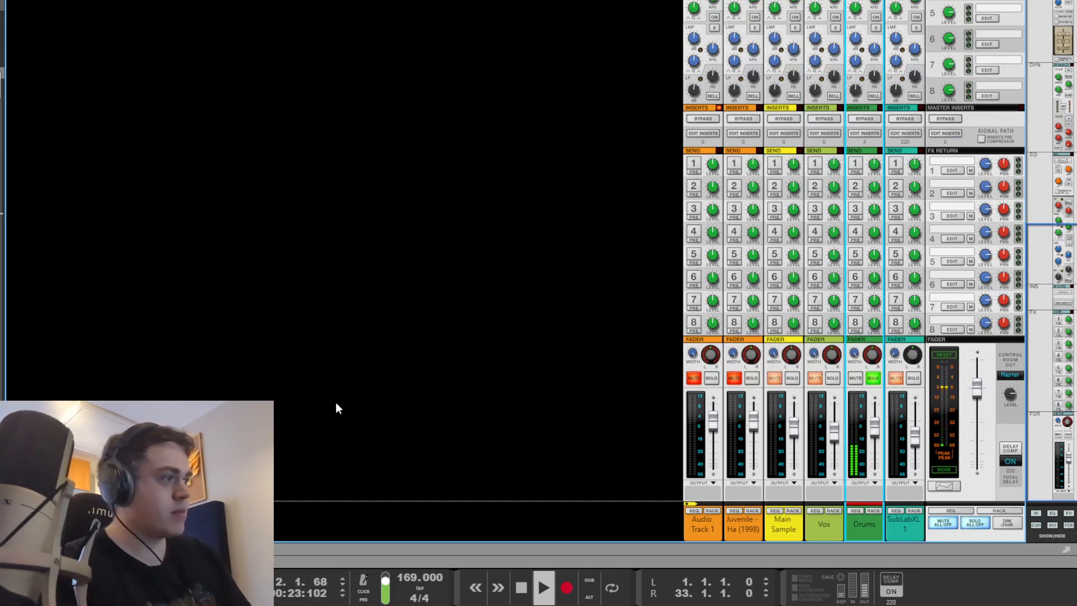
pyautogui.press('F7')
pyautogui.press('F6')
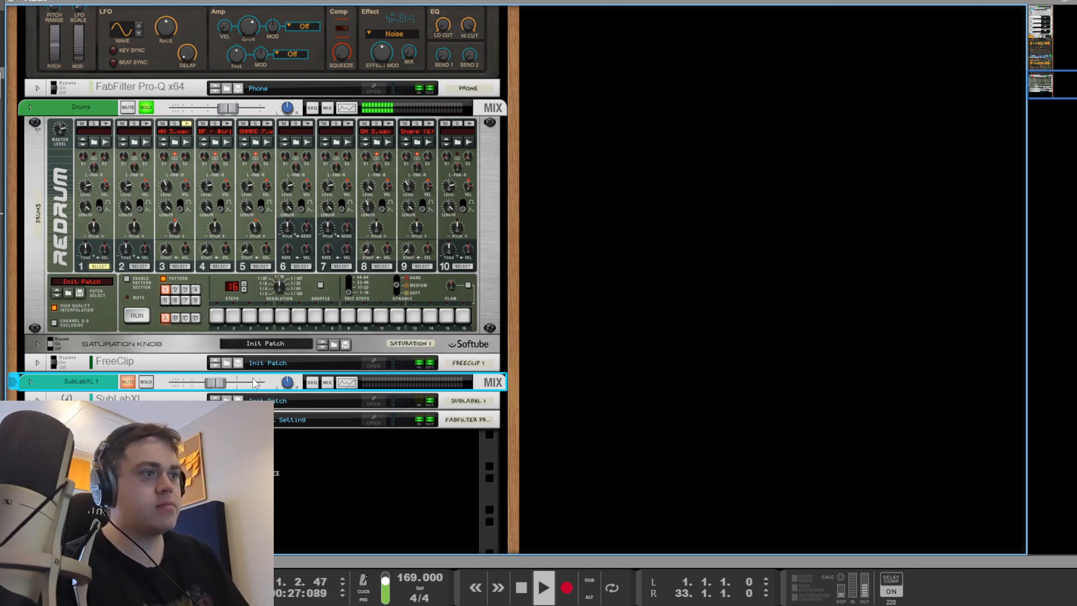
# Step: Stop playback and scroll the rack to the master section's Glue, OTT, Pro-Q and Pro-L inserts
pyautogui.press('space')
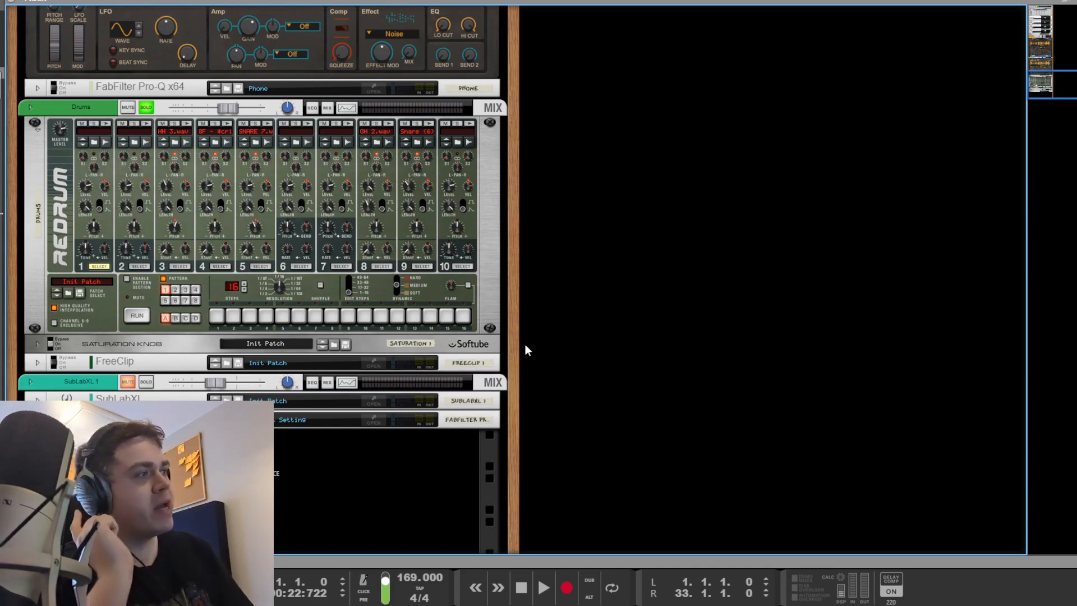
pyautogui.scroll(15, 524, 343)
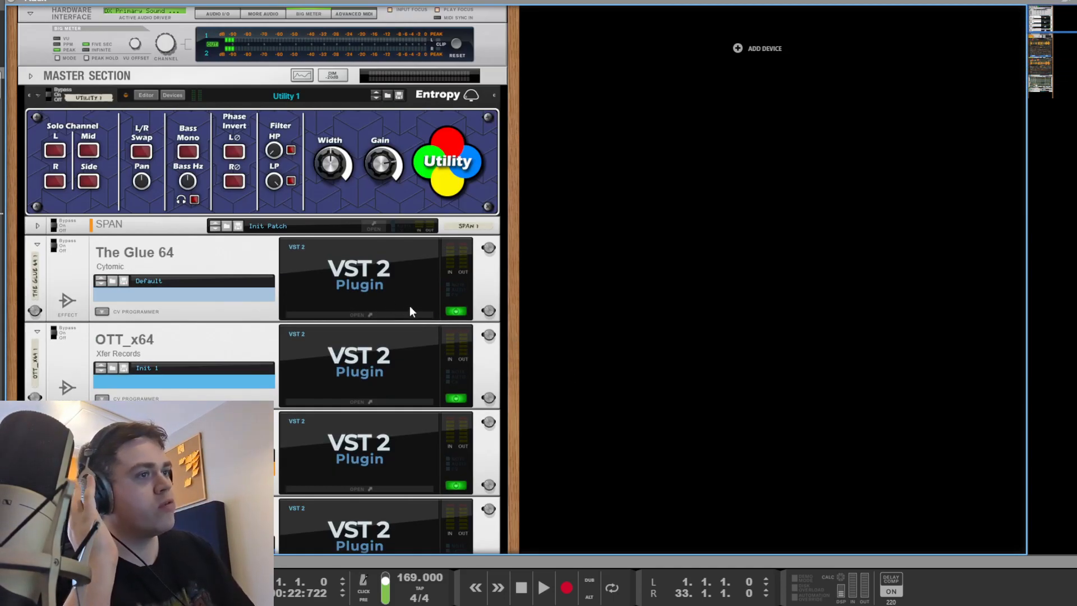
pyautogui.scroll(-3, 410, 309)
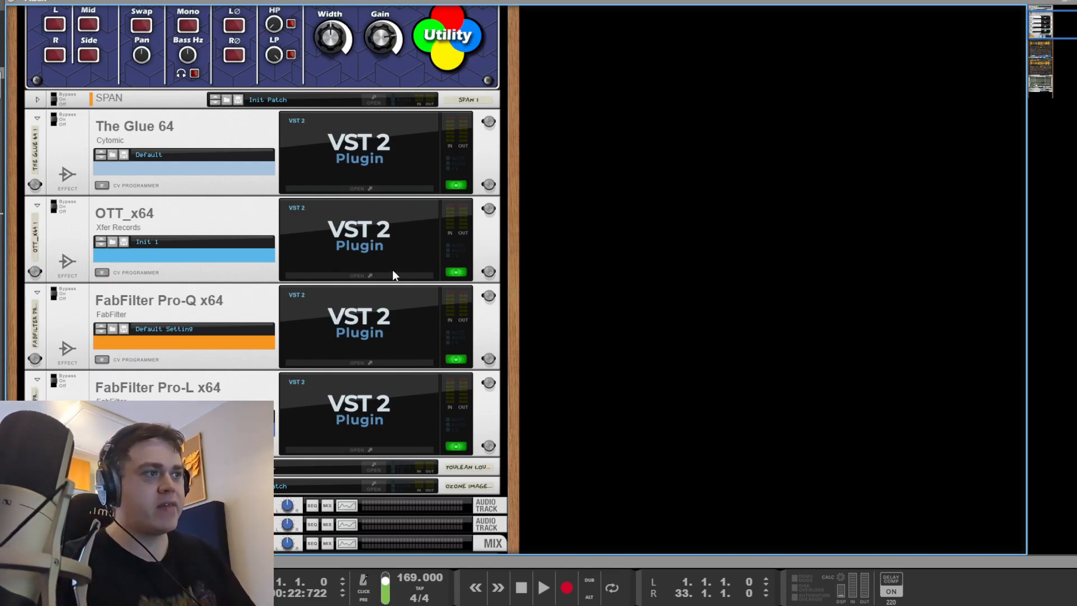
pyautogui.scroll(-15, 426, 247)
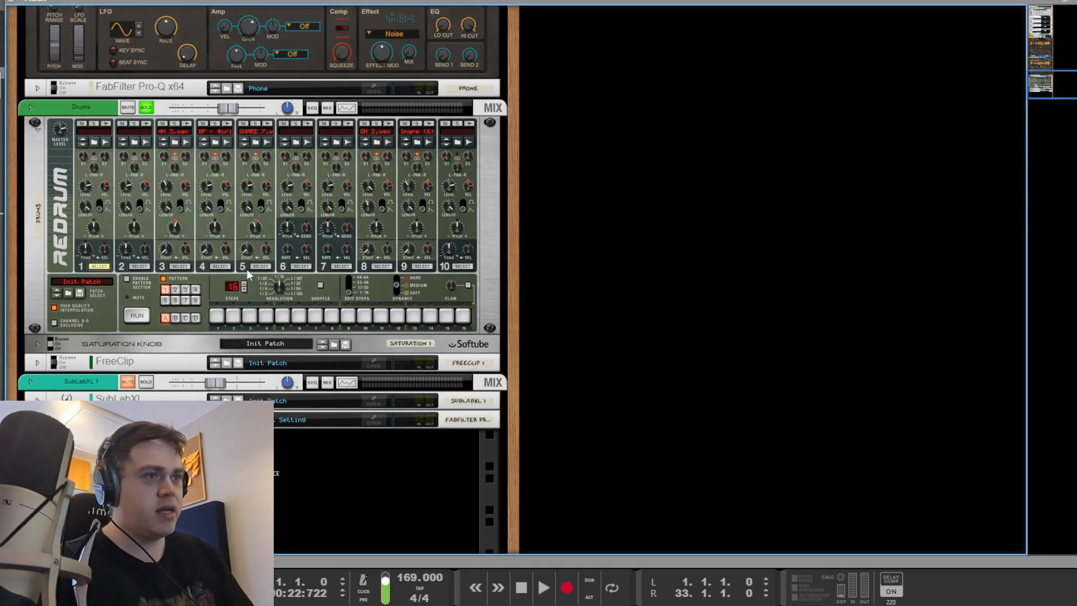
pyautogui.scroll(20, 649, 338)
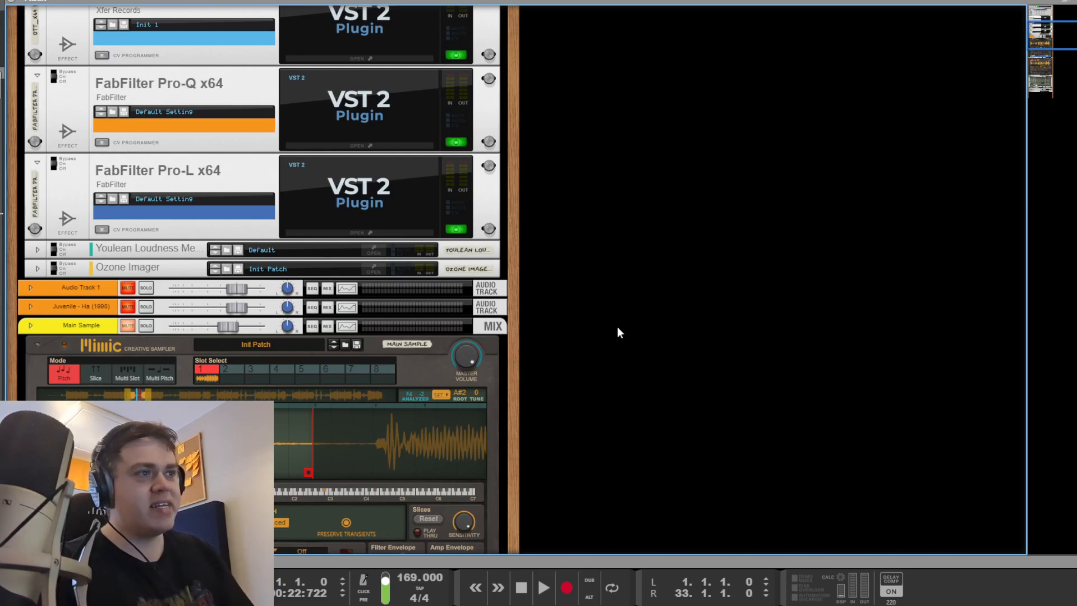
pyautogui.scroll(-3, 463, 365)
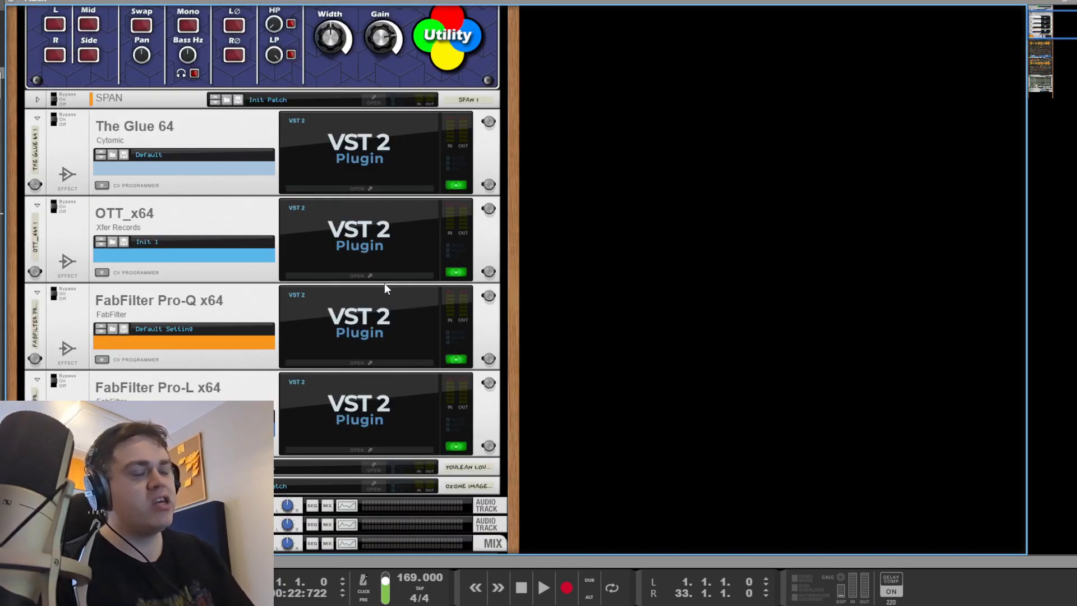
pyautogui.scroll(-15, 385, 288)
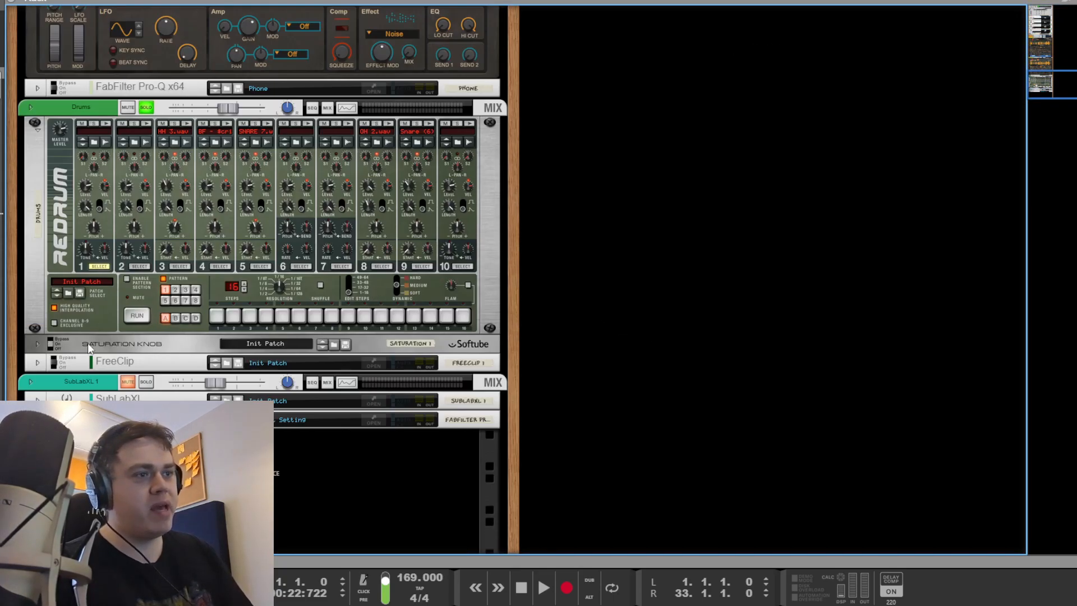
pyautogui.rightClick(88, 343)
pyautogui.click(781, 335)
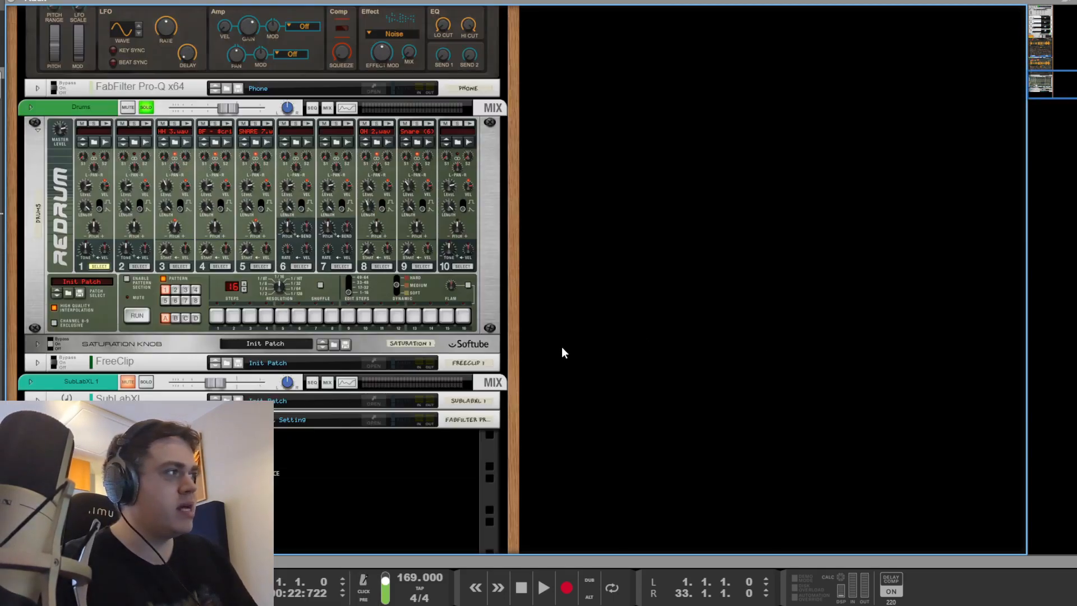
pyautogui.scroll(18, 365, 363)
pyautogui.scroll(-3, 336, 292)
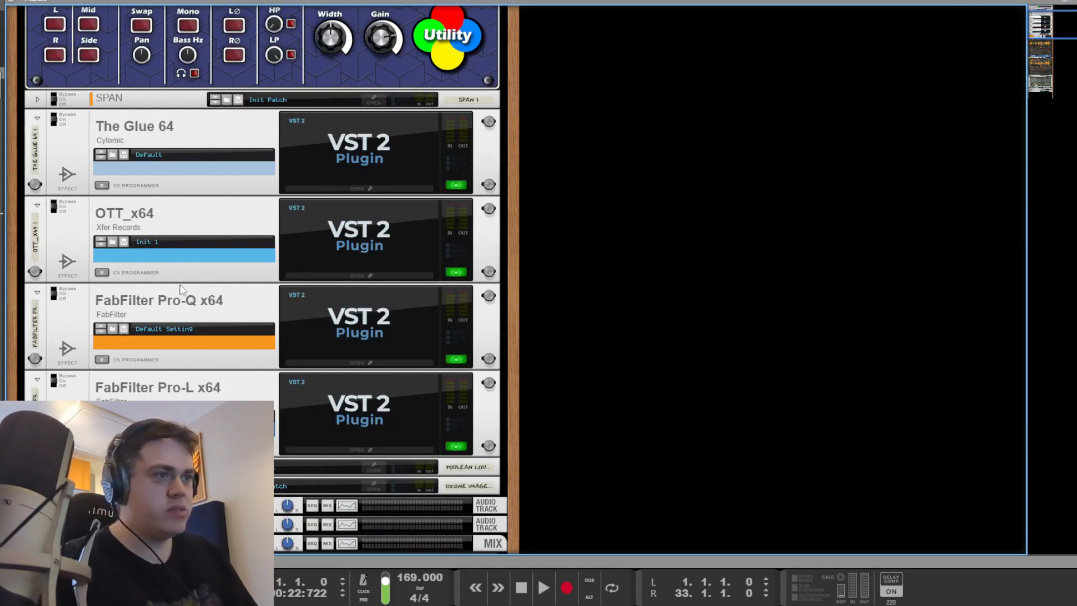
# Step: After checking the existing master Pro-Q, insert a new FabFilter Pro-Q x64 via Effects and switch it to Mid/Side
pyautogui.doubleClick(343, 316)
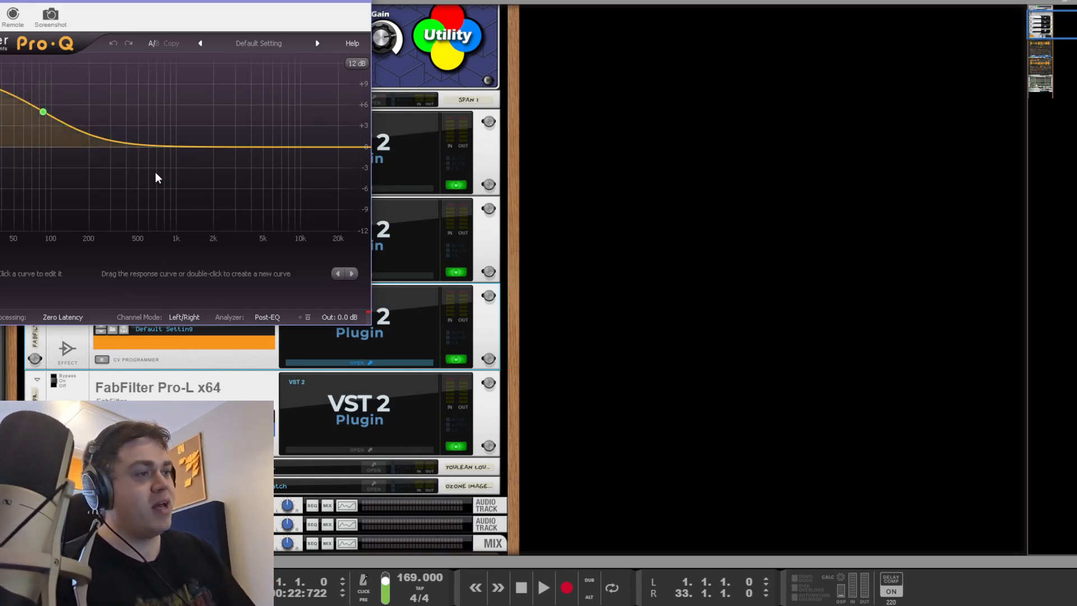
pyautogui.press('Escape')
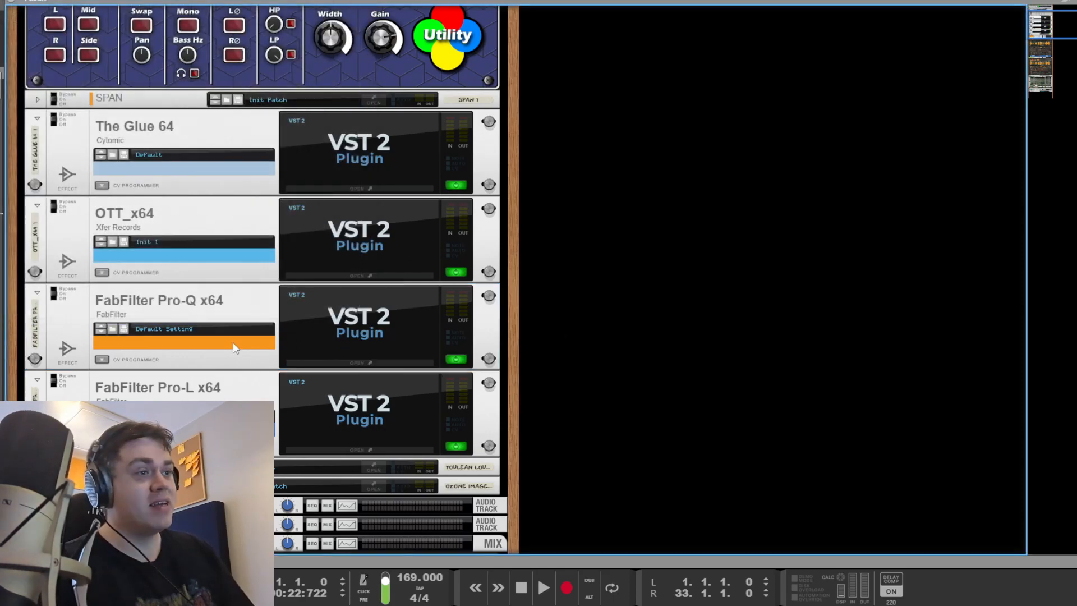
pyautogui.rightClick(115, 304)
pyautogui.moveTo(158, 387)
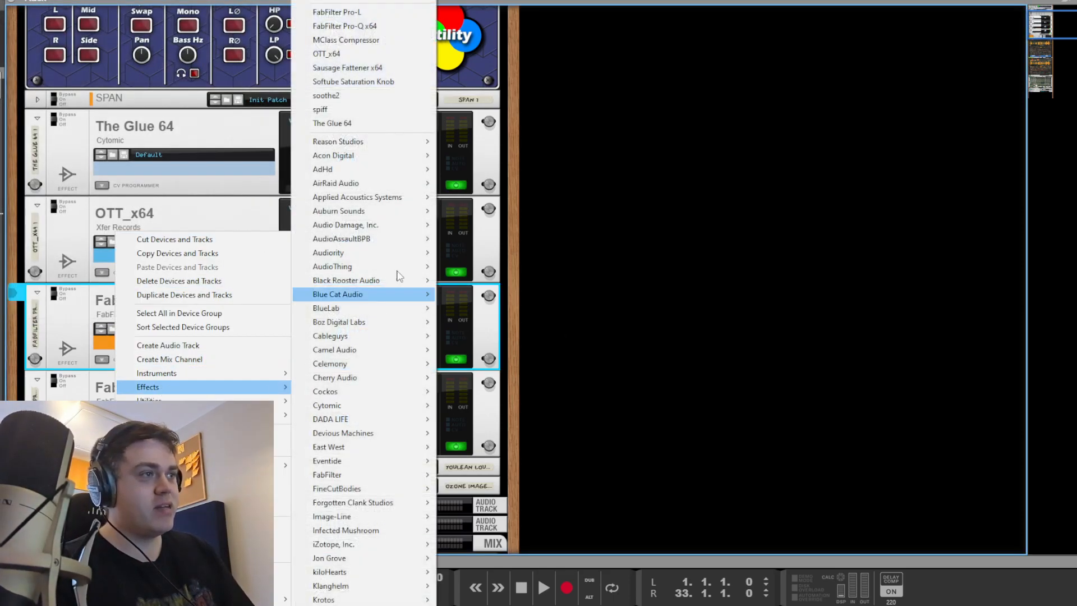
pyautogui.click(344, 26)
pyautogui.click(184, 317)
pyautogui.click(185, 343)
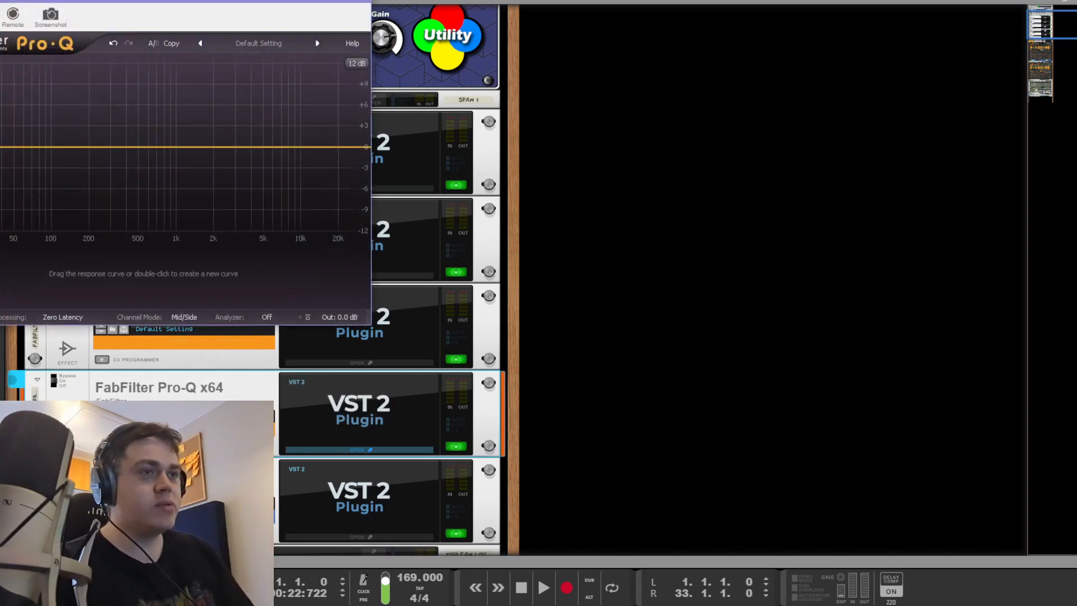
# Step: Create a low-shelf band on one stereo channel and pull it down to about -29 dB
pyautogui.doubleClick(0, 157)
pyautogui.rightClick(0, 157)
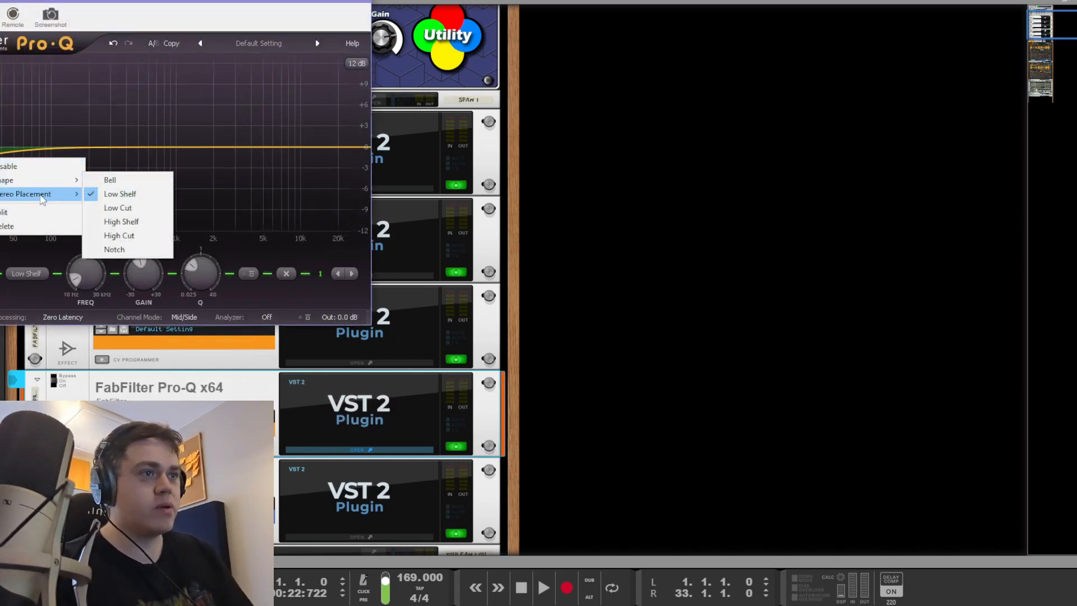
pyautogui.moveTo(42, 201)
pyautogui.click(118, 207)
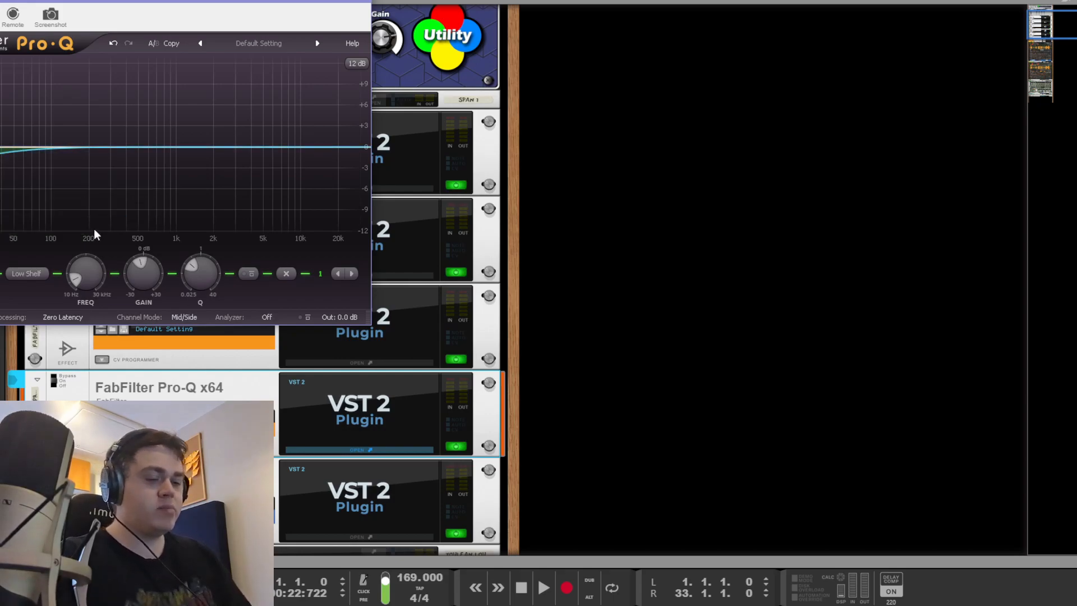
pyautogui.press('space')
pyautogui.moveTo(0, 182); pyautogui.dragTo(150, 316)
pyautogui.moveTo(135, 187); pyautogui.dragTo(135, 187)
# Step: Solo and bypass the shelf band to compare, settle it near 315 Hz, and close Pro-Q
pyautogui.click(151, 208)
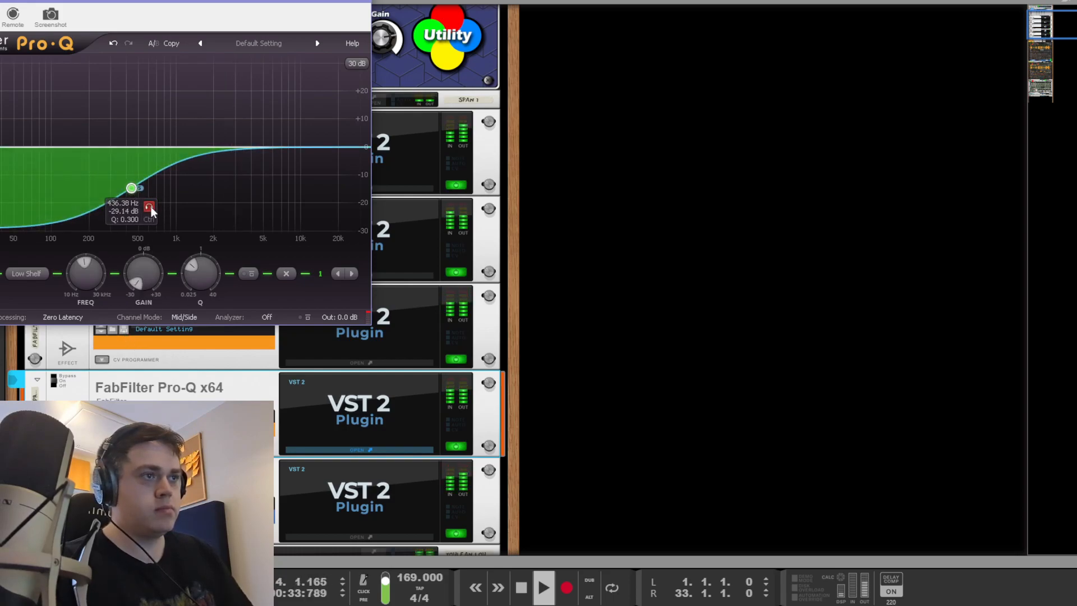
pyautogui.moveTo(205, 219); pyautogui.dragTo(103, 165)
pyautogui.click(248, 273)
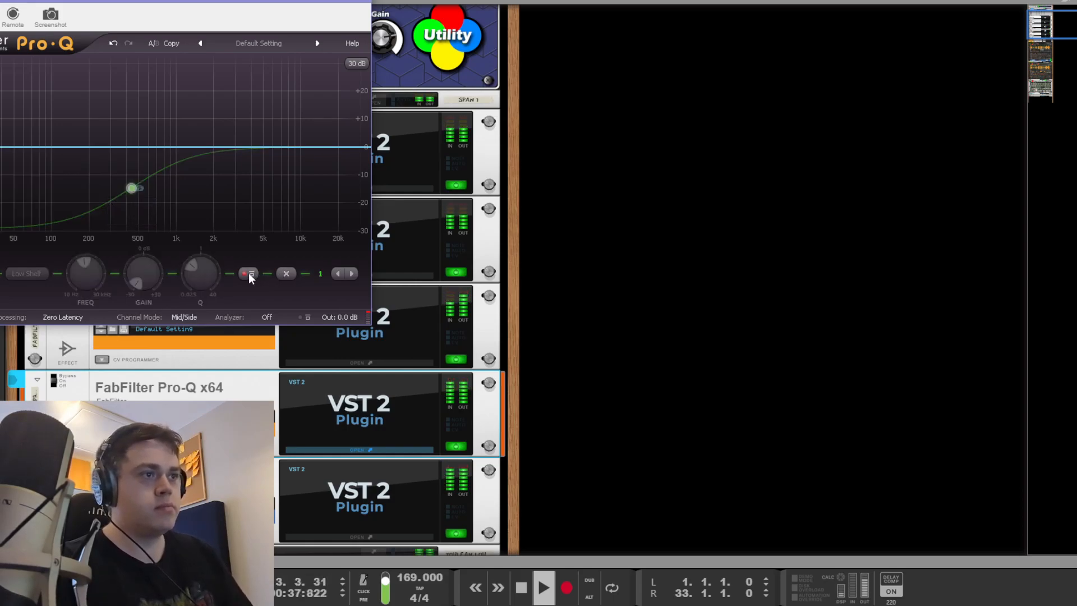
pyautogui.click(249, 274)
pyautogui.moveTo(132, 188); pyautogui.dragTo(109, 189)
pyautogui.press('space')
pyautogui.click(722, 365)
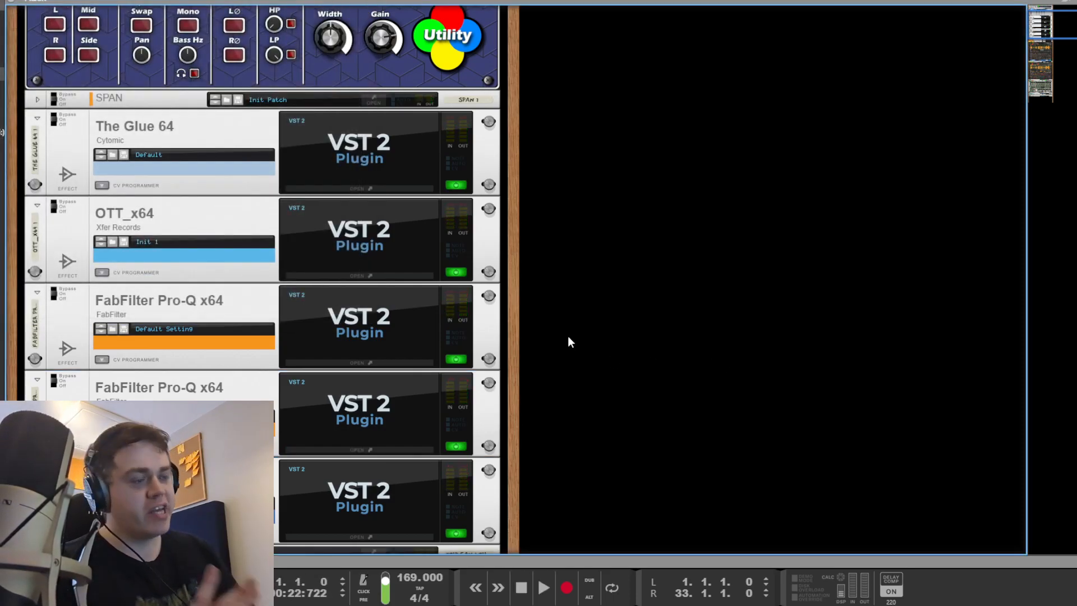
# Step: Scroll to the Redrum drum machine, trigger several drum channels, and play the beat to audition them
pyautogui.scroll(-15, 563, 308)
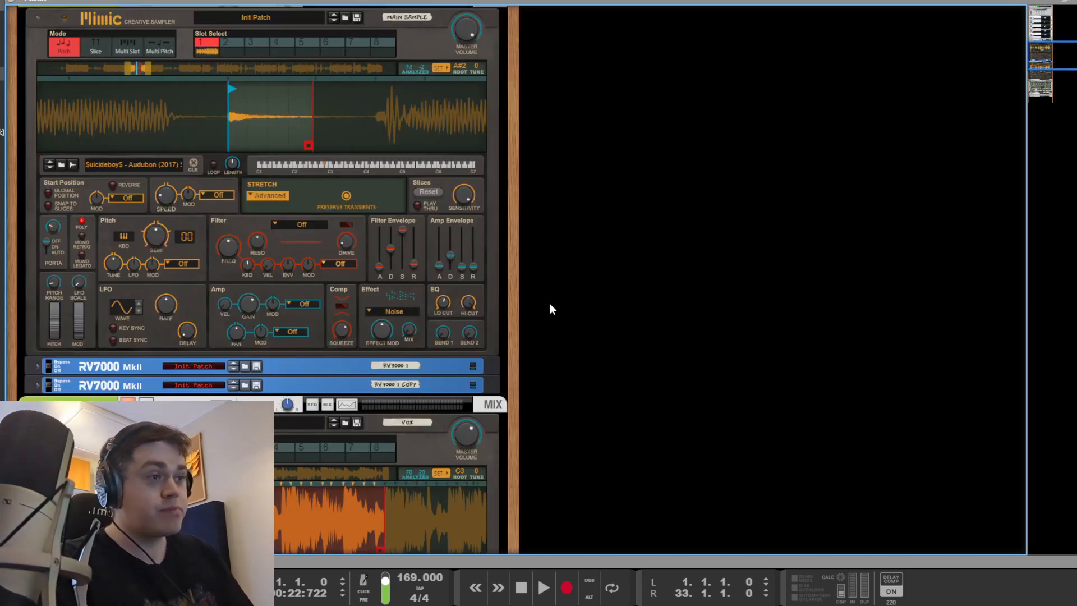
pyautogui.click(186, 176)
pyautogui.click(227, 175)
pyautogui.click(268, 175)
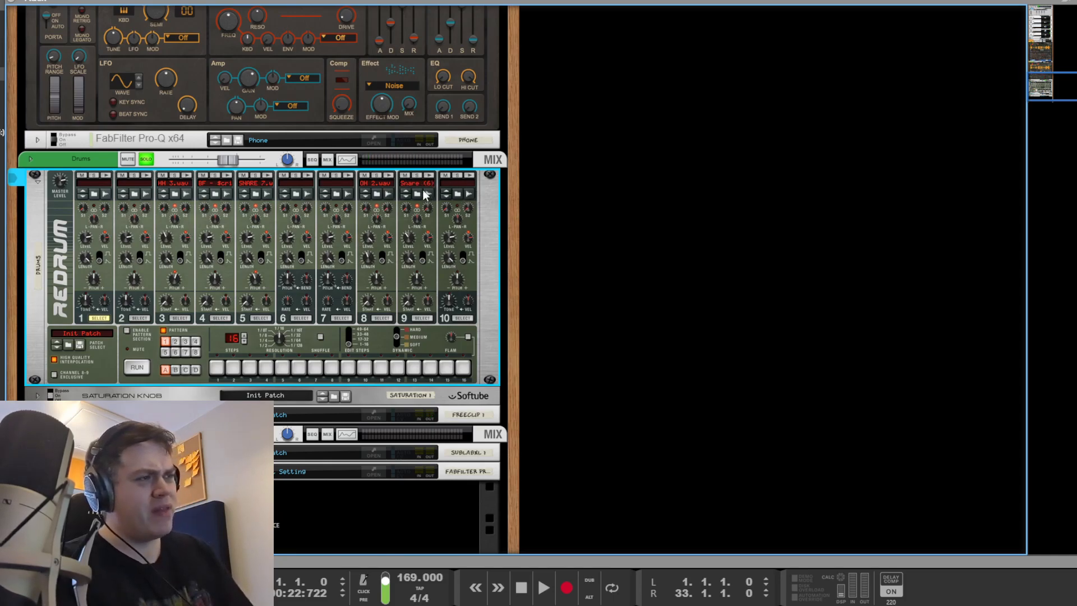
pyautogui.click(579, 248)
pyautogui.press('space')
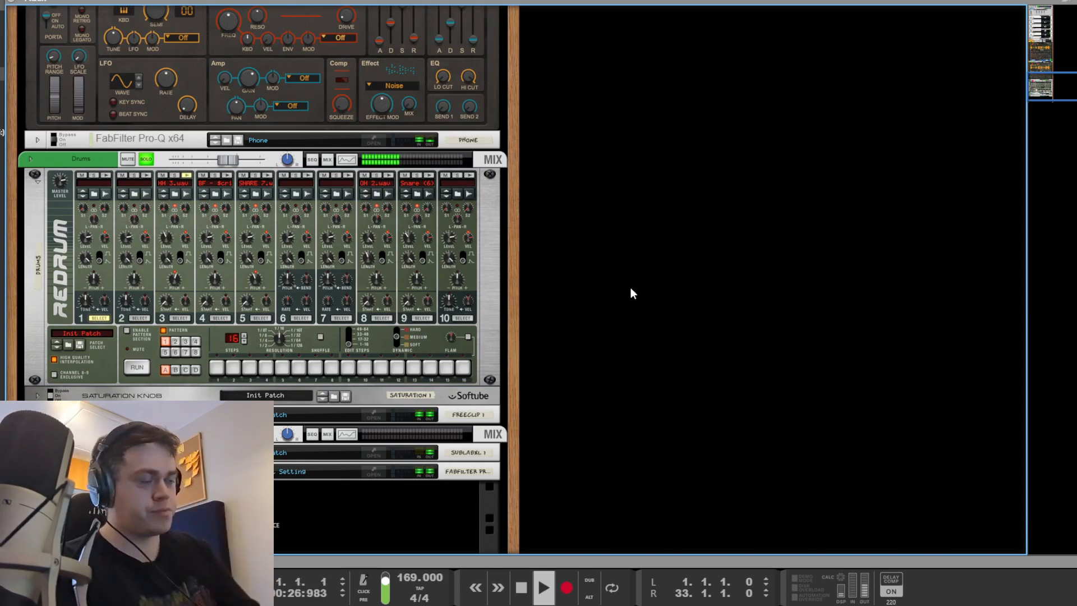
pyautogui.press('space')
pyautogui.click(267, 179)
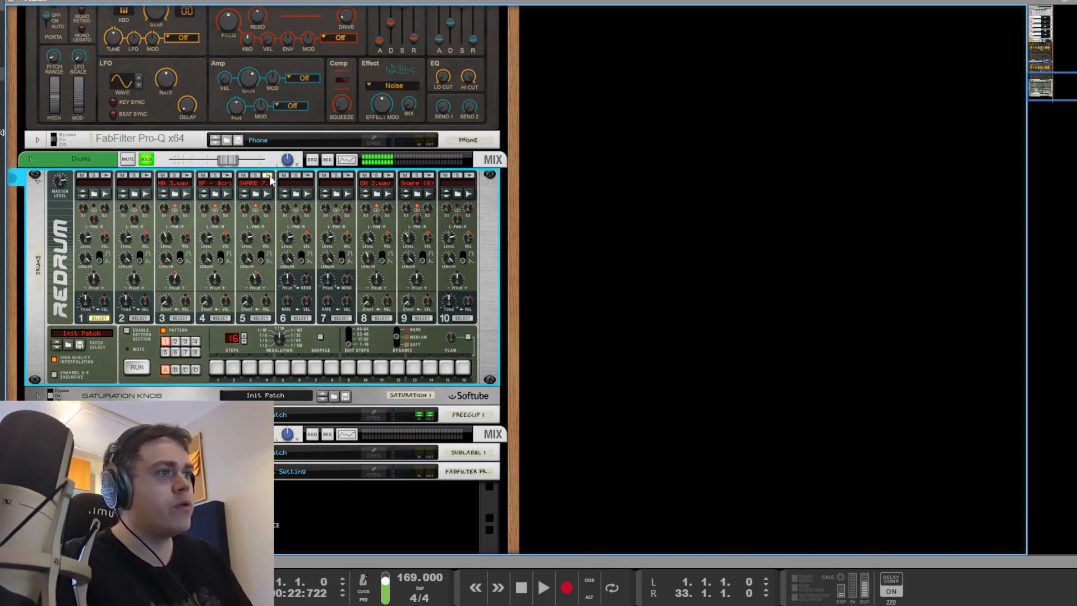
pyautogui.click(267, 176)
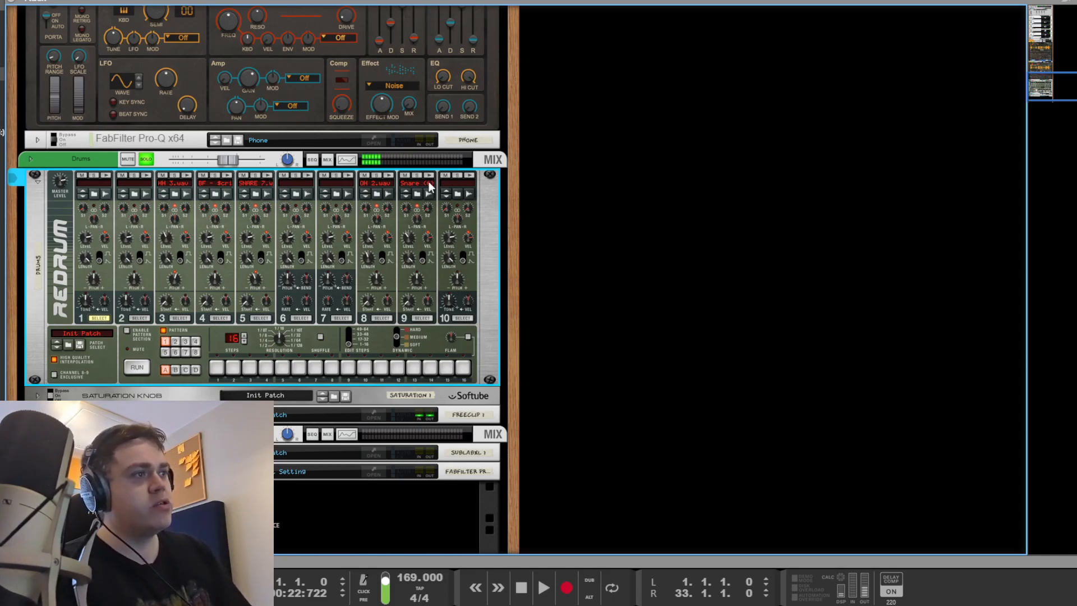
pyautogui.click(665, 237)
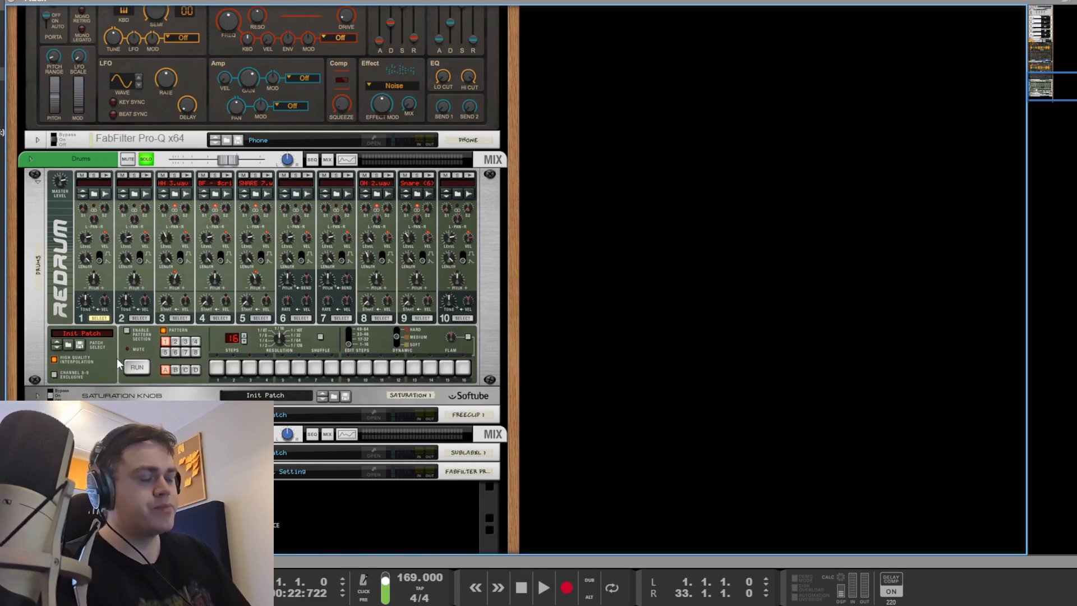
pyautogui.scroll(-2, 116, 366)
# Step: Unfold the drums' Saturation Knob panel in the rack
pyautogui.click(38, 344)
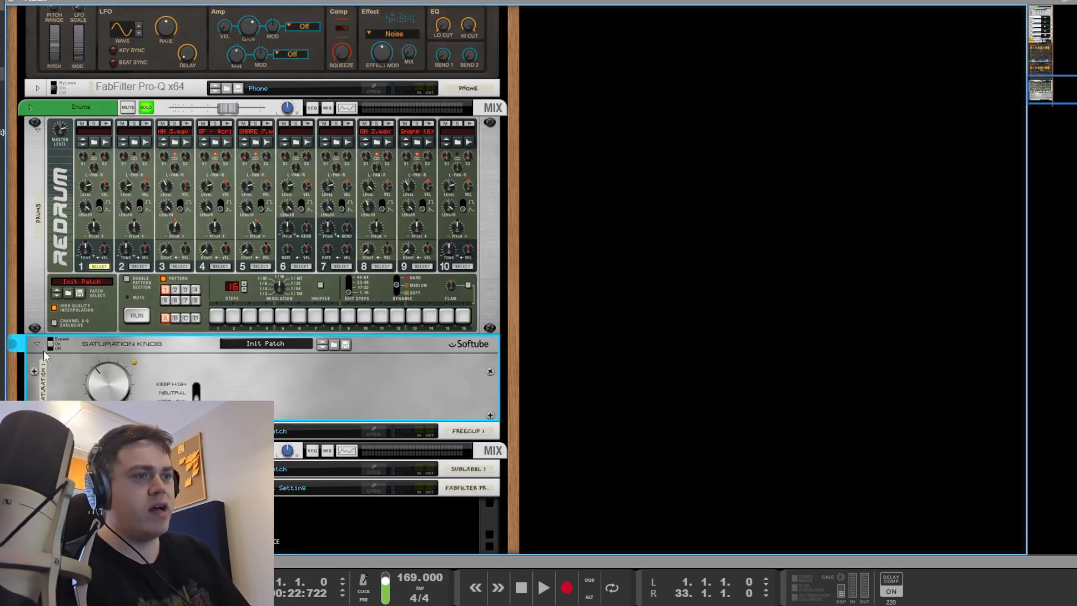
pyautogui.scroll(-2, 132, 380)
pyautogui.click(695, 359)
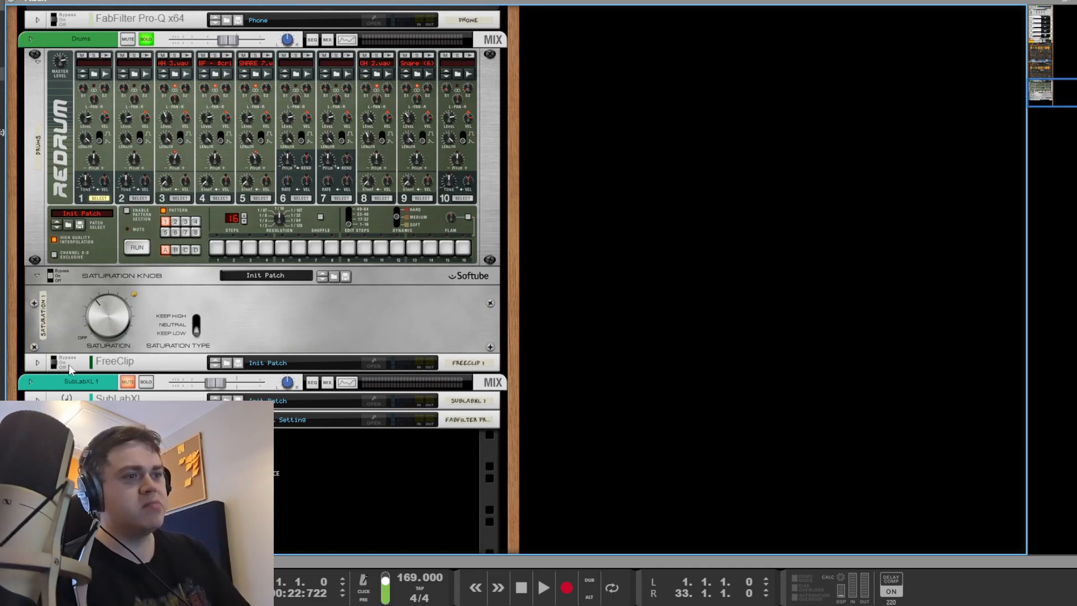
# Step: Audition the drums through FreeClip, then close it and scroll back to the master effects
pyautogui.click(373, 364)
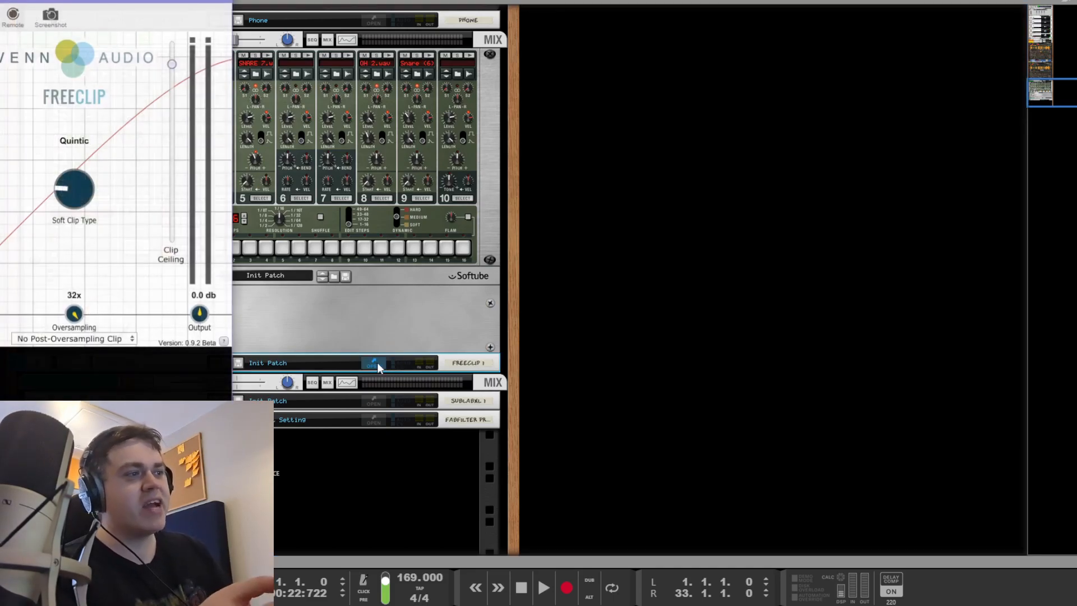
pyautogui.press('space')
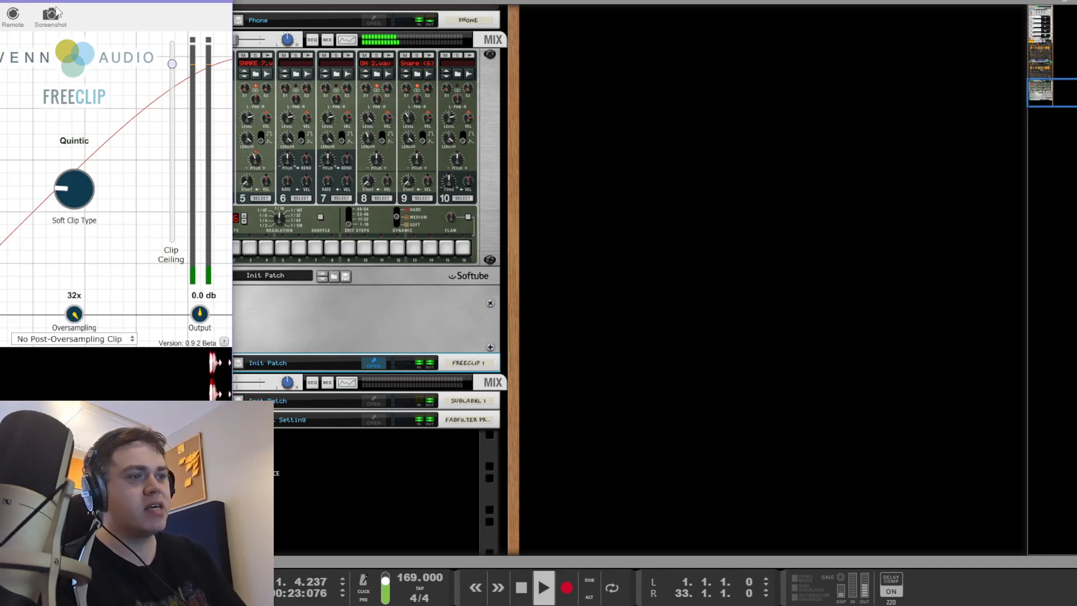
pyautogui.press('space')
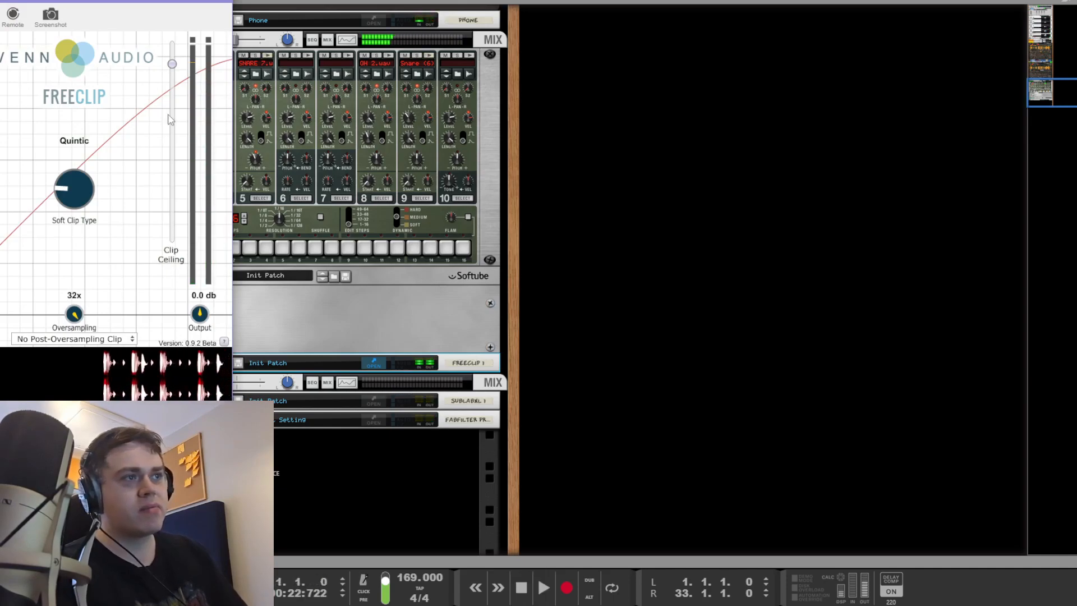
pyautogui.click(587, 334)
pyautogui.scroll(10, 593, 336)
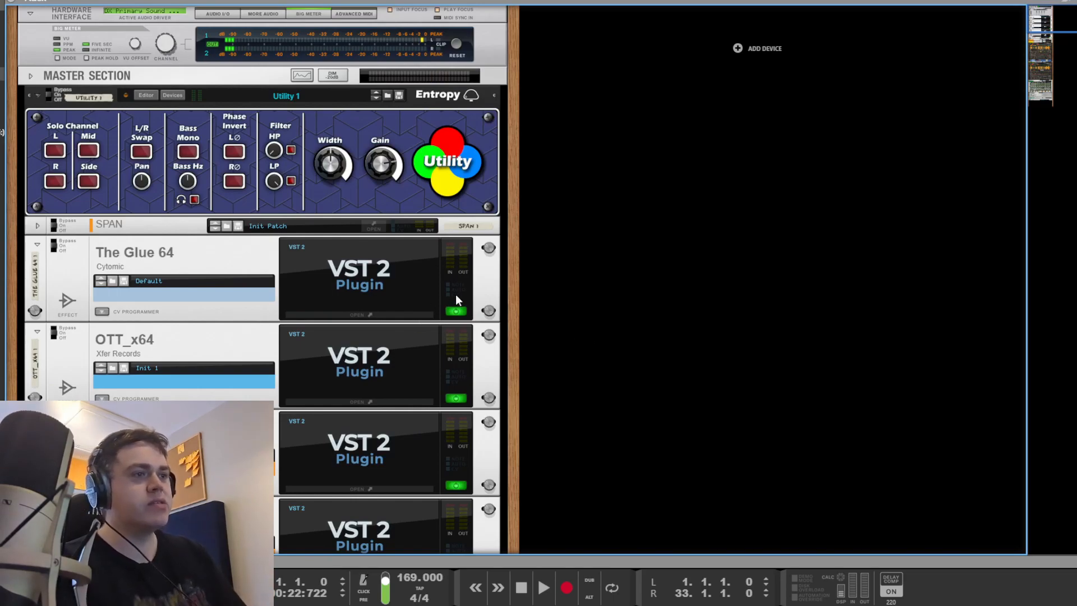
# Step: Play the arrangement from bar 9 in the sequencer
pyautogui.scroll(-3, 652, 307)
pyautogui.press('F5')
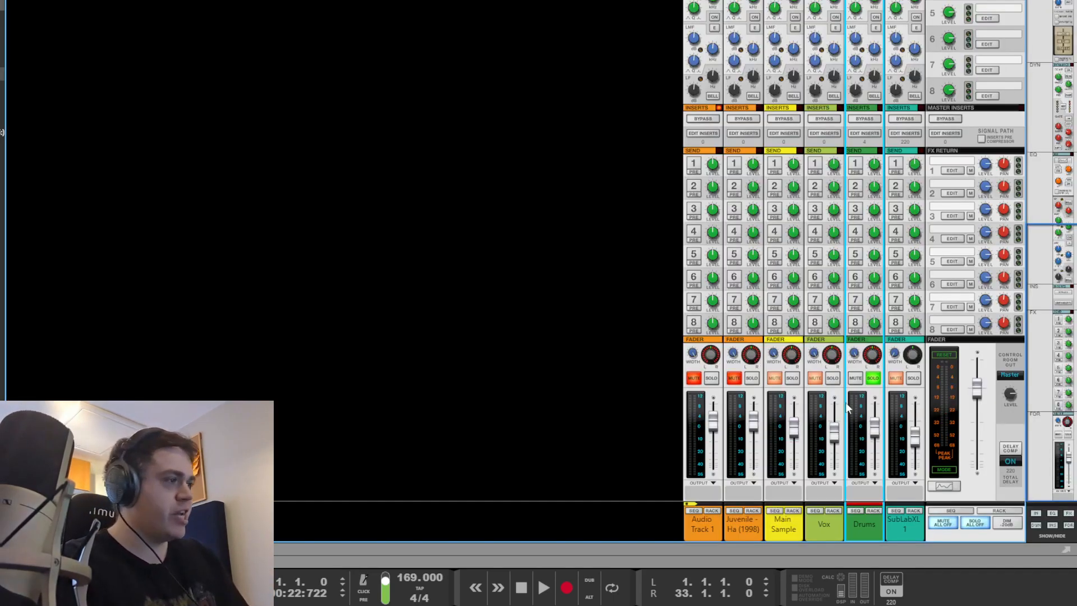
pyautogui.press('F6')
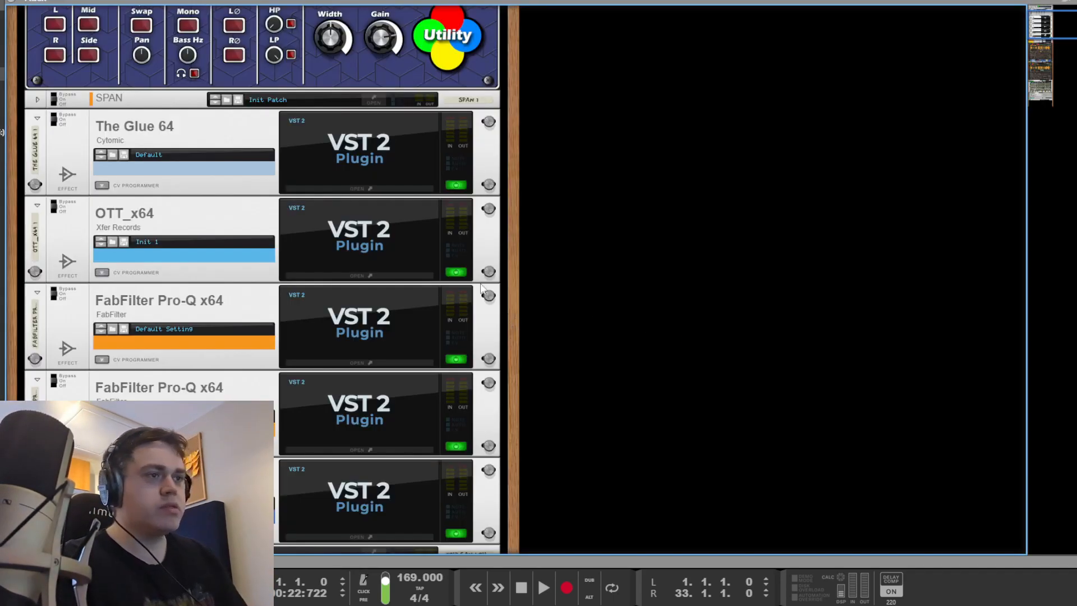
pyautogui.press('F7')
pyautogui.click(290, 51)
pyautogui.press('space')
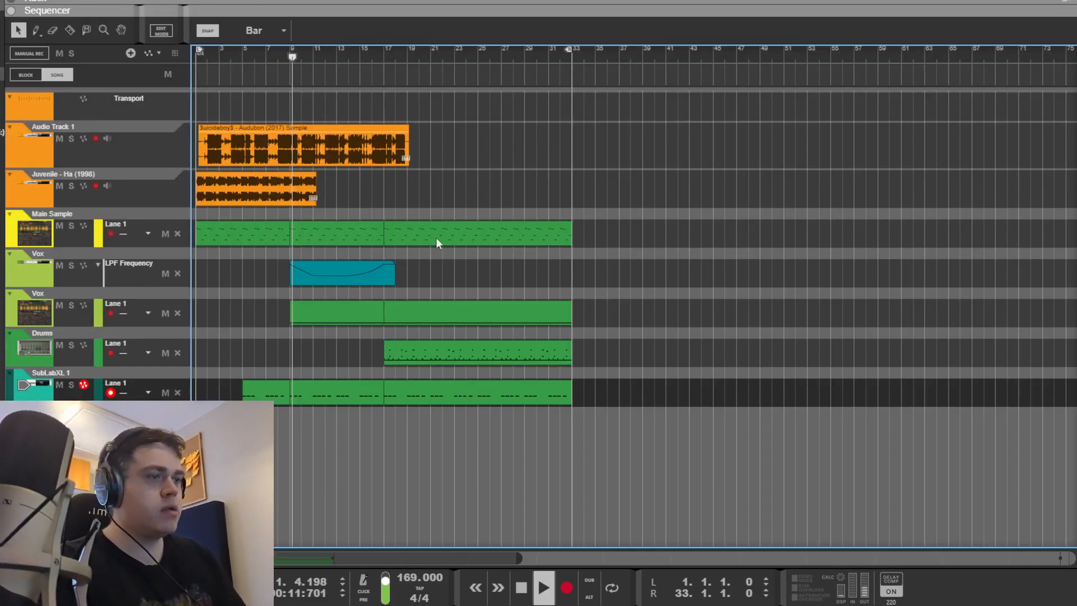
# Step: Scroll the rack to the Vox Mimic sampler holding the Juvenile - Ha (1998) sample
pyautogui.press('F6')
pyautogui.scroll(-10, 487, 289)
pyautogui.scroll(-8, 420, 298)
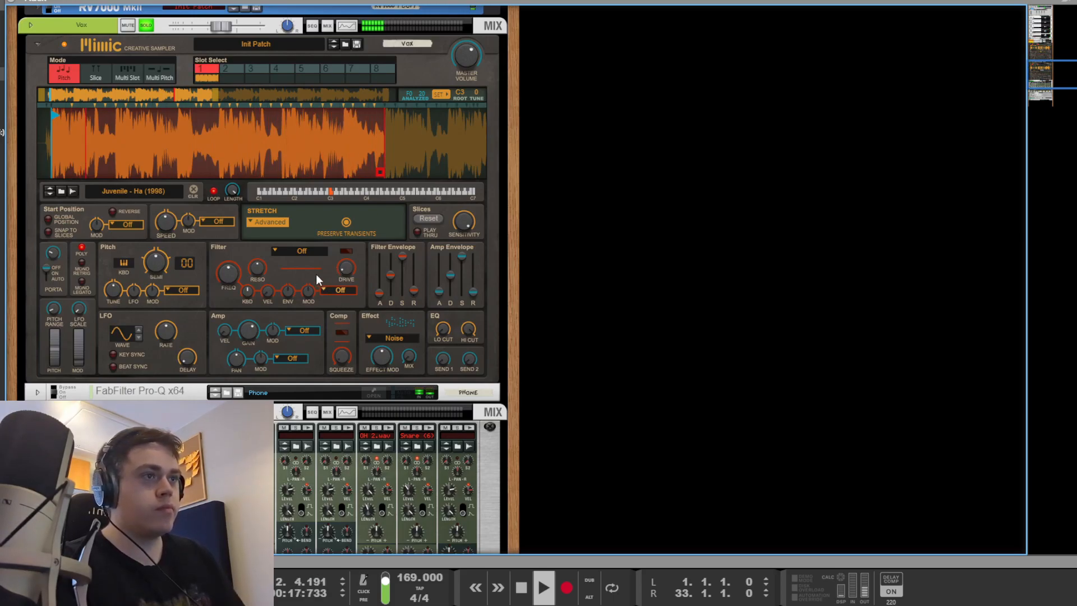
# Step: Move the Juvenile - Ha vocal's sample end earlier in Mimic and open its Phone band-pass Pro-Q
pyautogui.press('space')
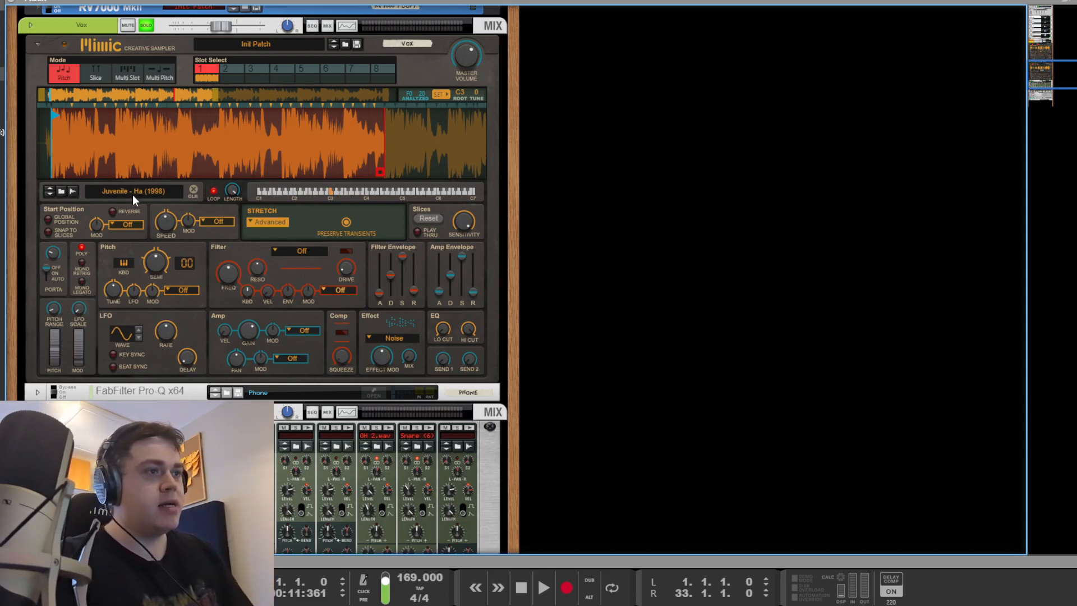
pyautogui.moveTo(173, 221)
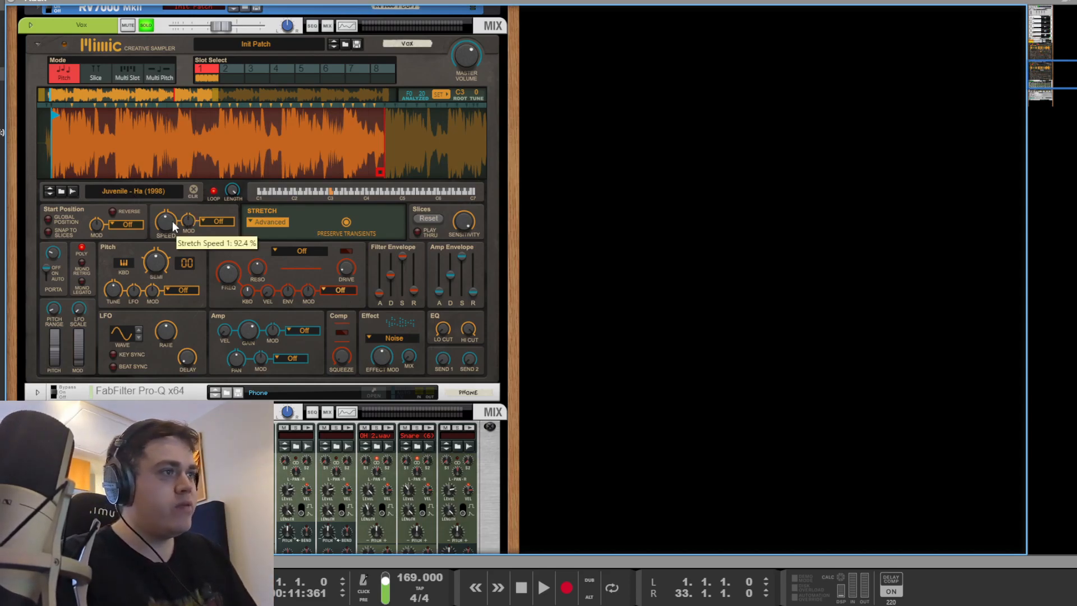
pyautogui.press('space')
pyautogui.press('space')
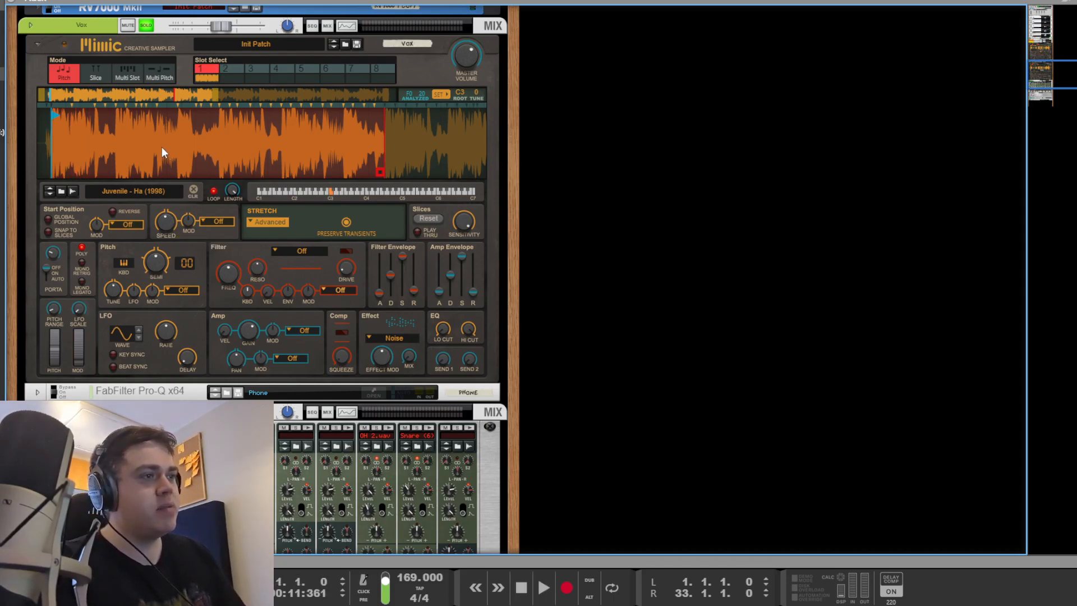
pyautogui.moveTo(407, 170)
pyautogui.mouseDown()
pyautogui.moveTo(268, 139)
pyautogui.moveTo(311, 105)
pyautogui.mouseUp()
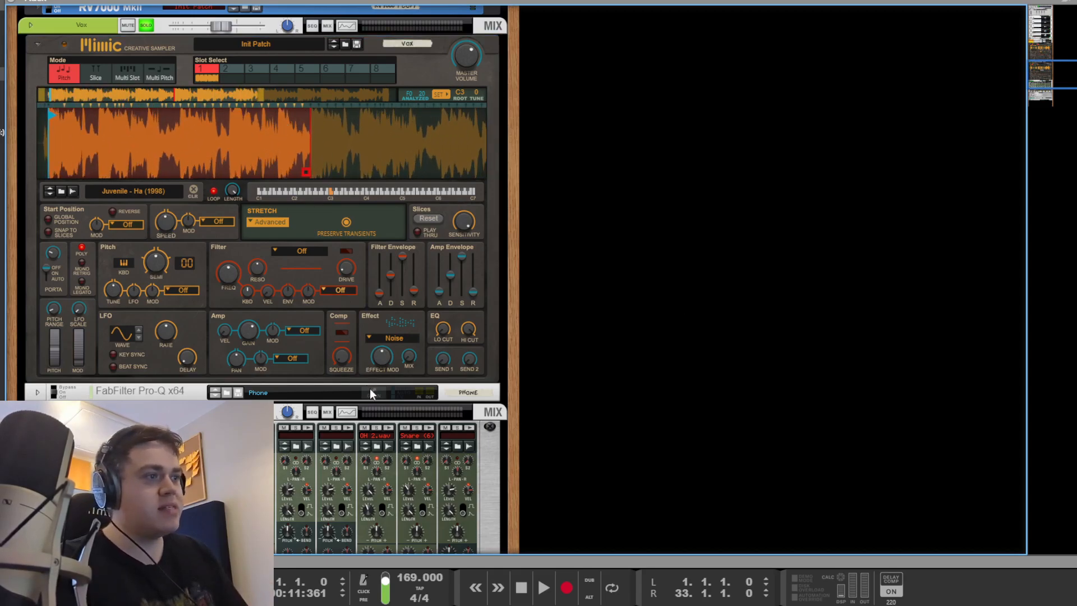
pyautogui.click(371, 389)
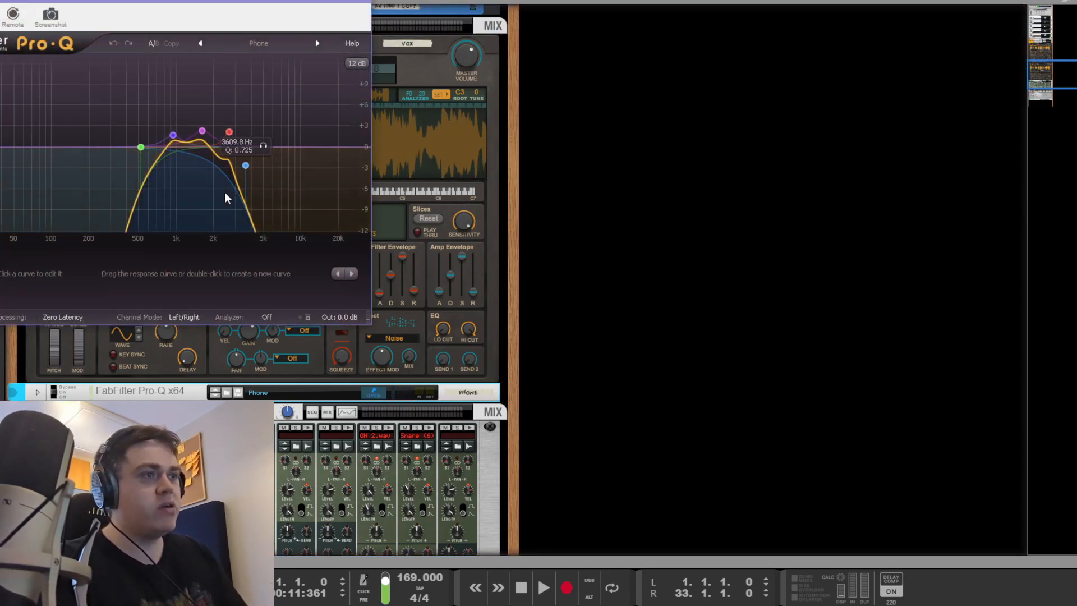
# Step: Compare the Vox with its phone EQ bands bypassed and active, leave them on, and close Pro-Q
pyautogui.moveTo(295, 195); pyautogui.dragTo(113, 99)
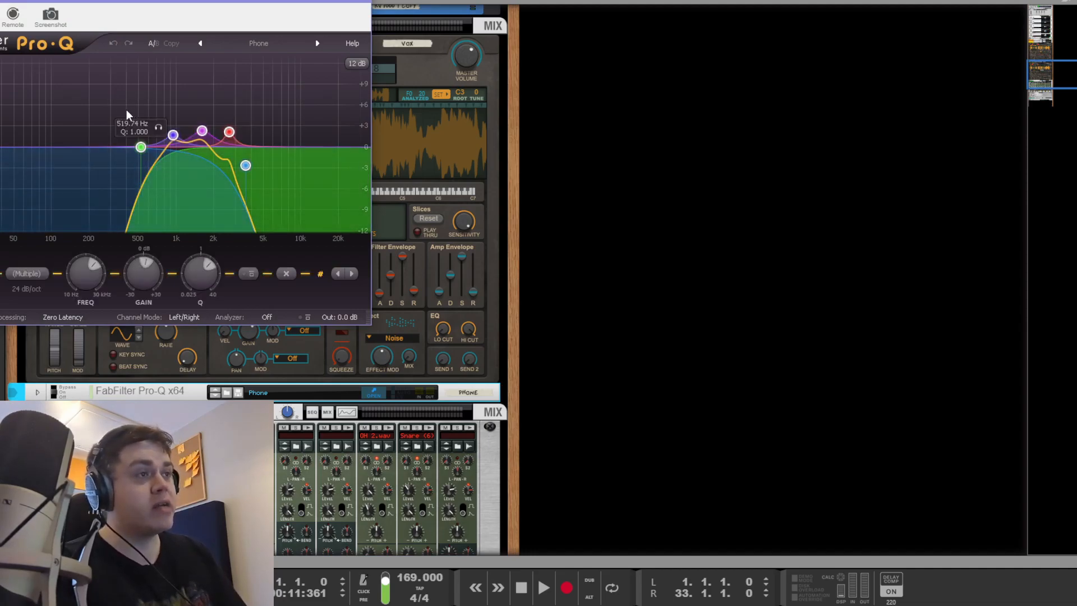
pyautogui.click(249, 274)
pyautogui.press('space')
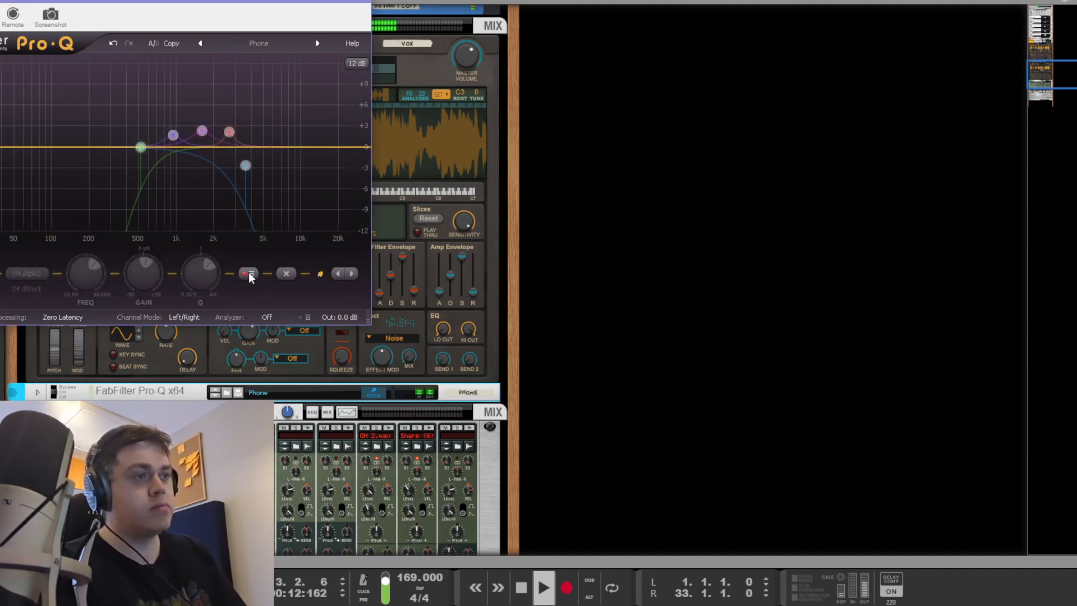
pyautogui.click(250, 276)
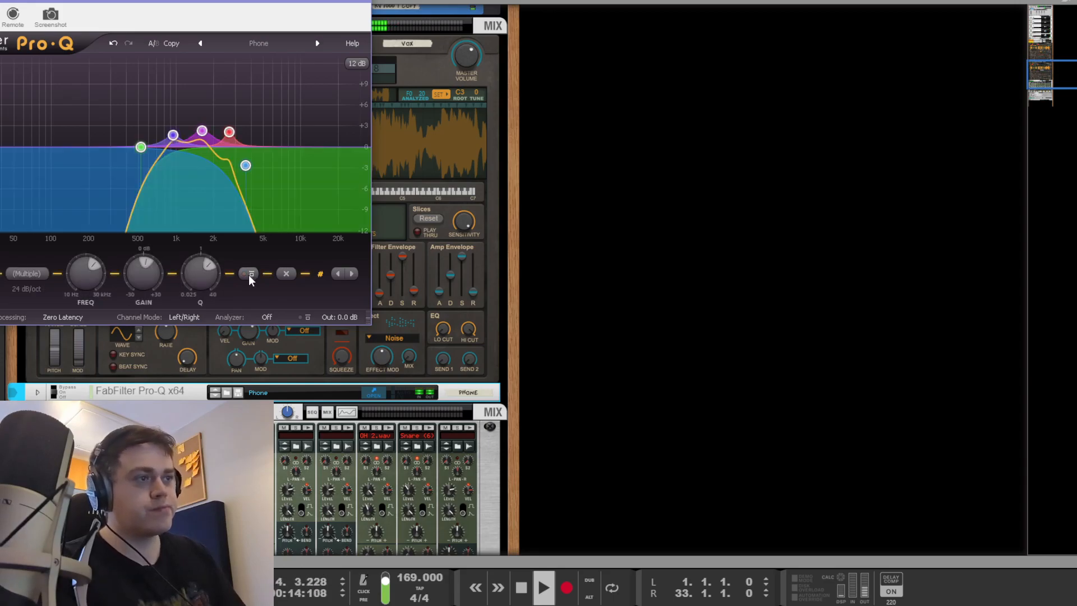
pyautogui.click(675, 313)
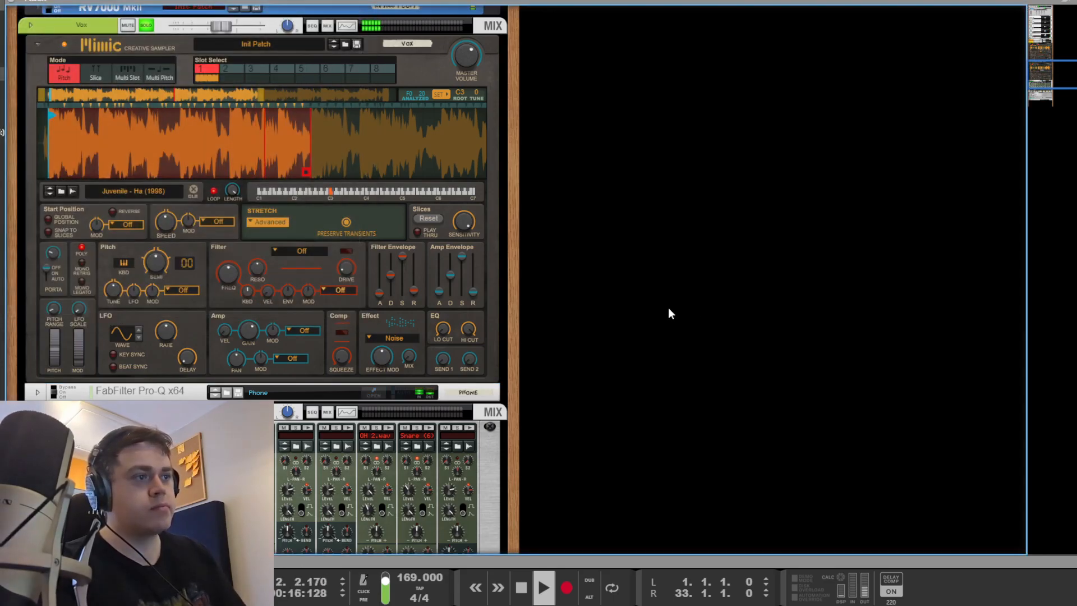
pyautogui.scroll(3, 553, 297)
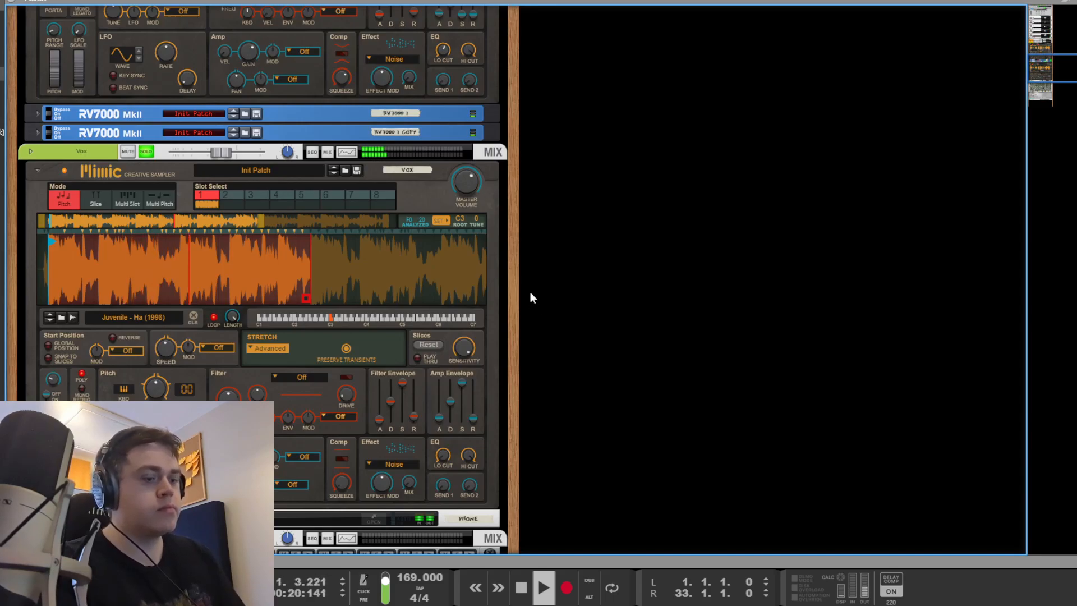
# Step: Move between sequencer, rack and mixer, and restart playback from bar 9 in the mixer
pyautogui.press('F7')
pyautogui.press('F6')
pyautogui.press('F7')
pyautogui.press('F6')
pyautogui.press('F7')
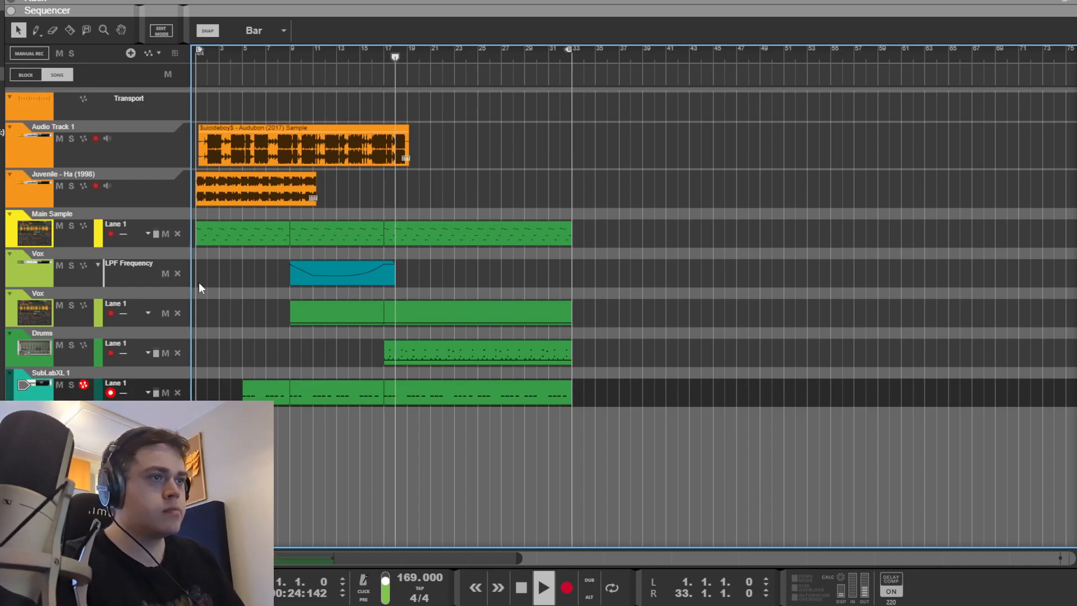
pyautogui.press('space')
pyautogui.press('F5')
pyautogui.scroll(5, 780, 325)
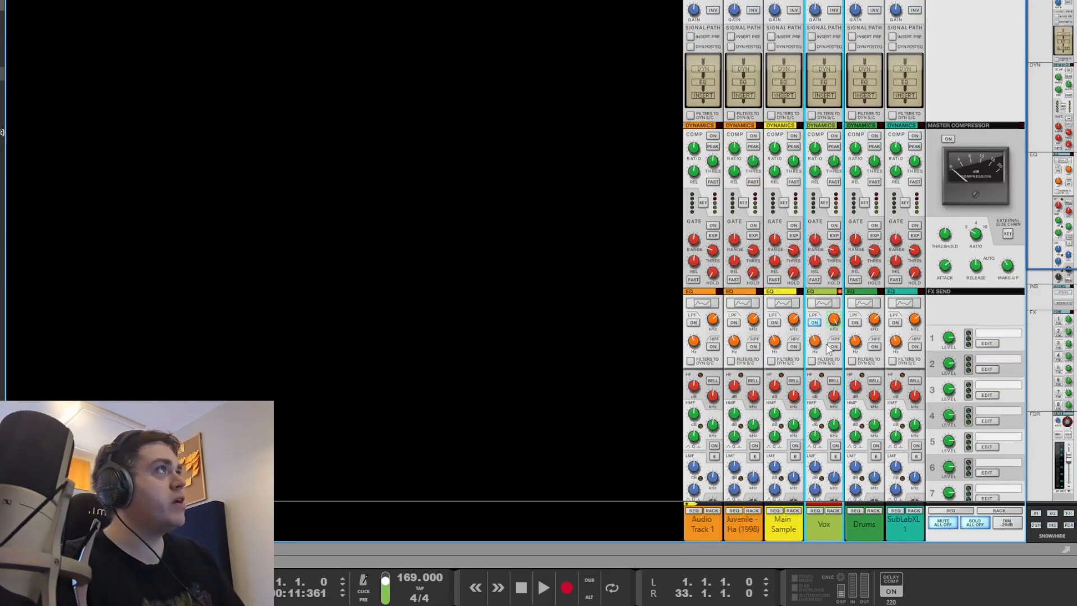
pyautogui.press('space')
# Step: Turn off the Vox channel's solo in the mixer and resume playback in the sequencer
pyautogui.press('F7')
pyautogui.press('F5')
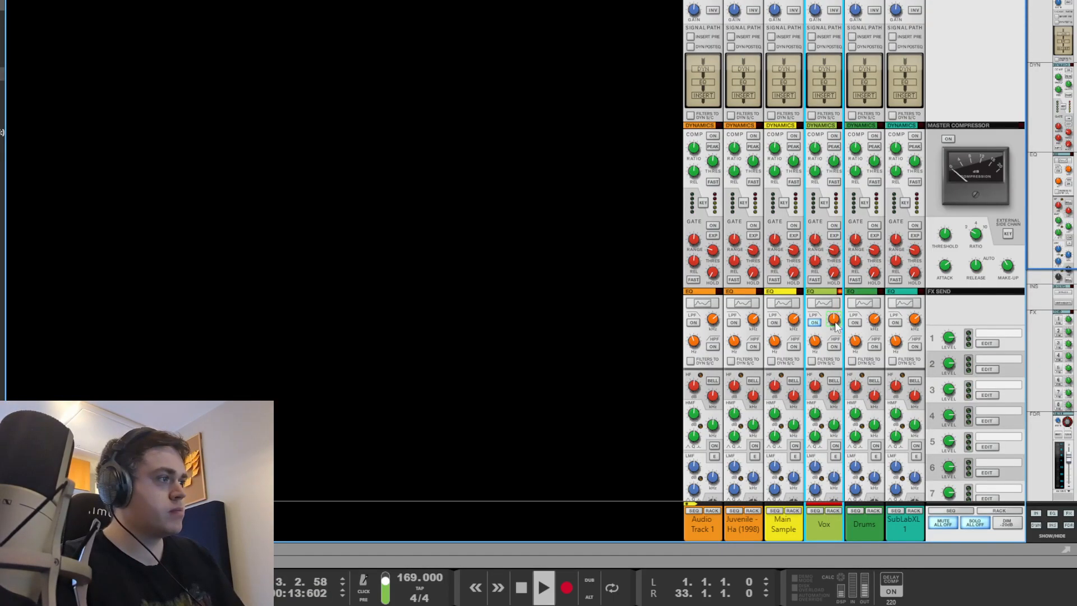
pyautogui.moveTo(834, 325)
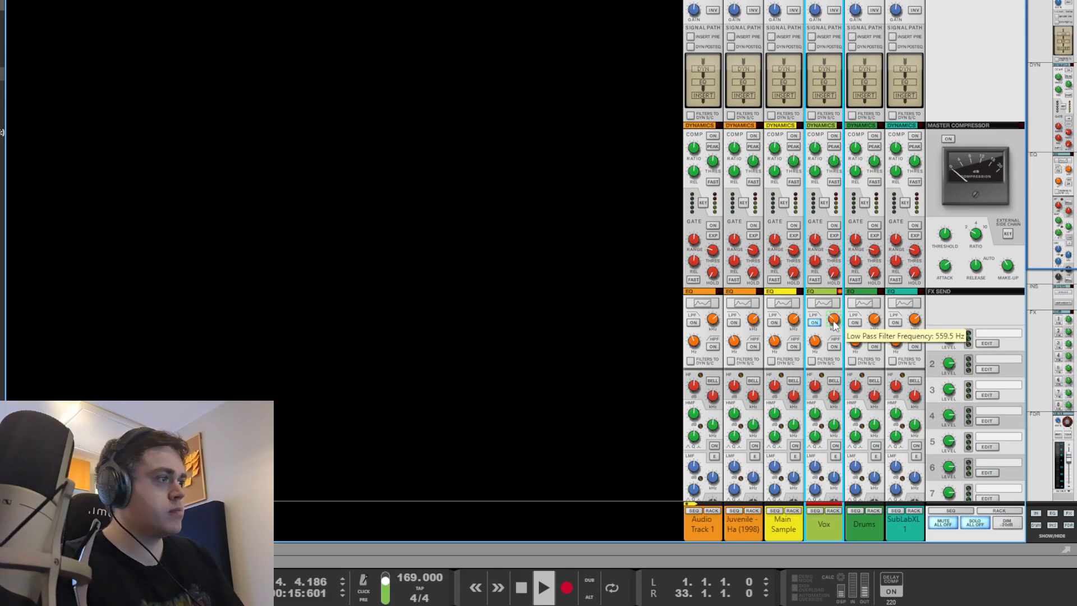
pyautogui.click(642, 329)
pyautogui.press('F7')
pyautogui.press('F5')
pyautogui.press('F6')
pyautogui.press('F5')
pyautogui.scroll(-8, 775, 340)
pyautogui.click(833, 378)
pyautogui.press('space')
pyautogui.press('F7')
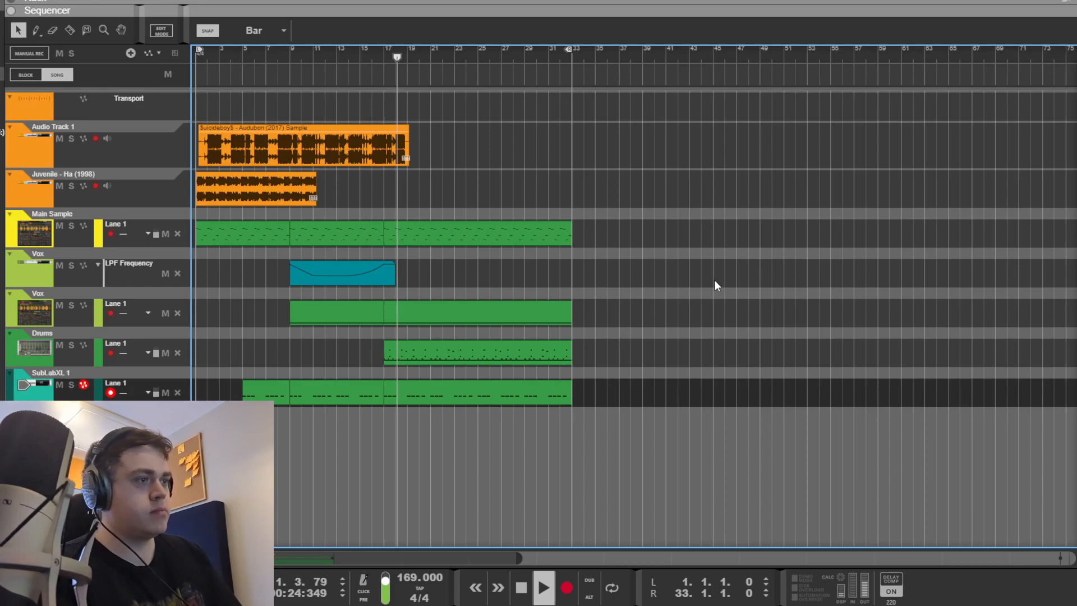
# Step: Inspect the Main Sample clip's notes in the editor, stop playback, and close the editor
pyautogui.doubleClick(510, 233)
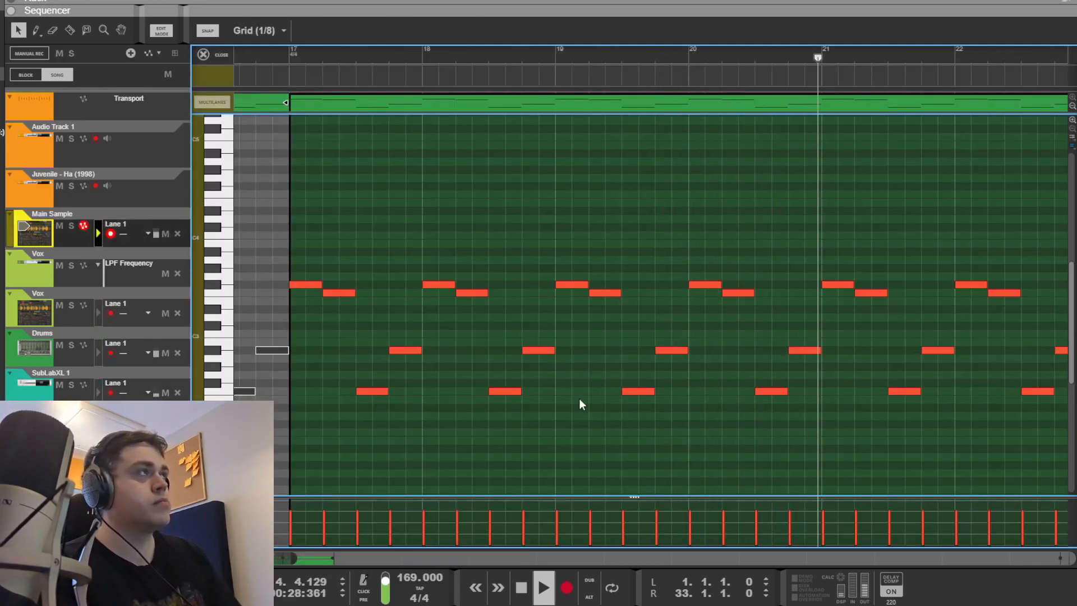
pyautogui.press('space')
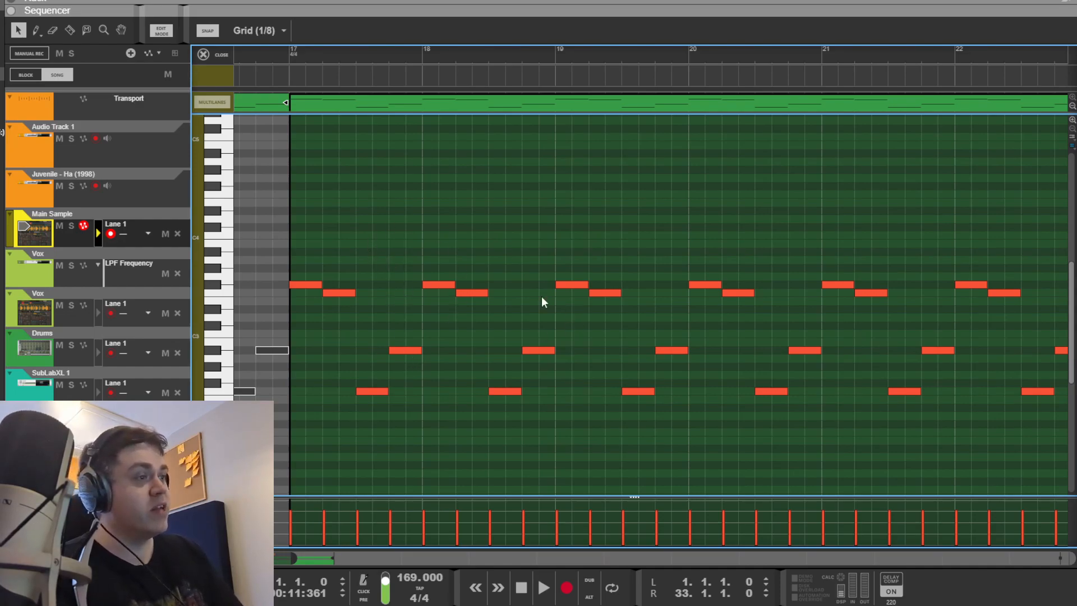
pyautogui.press('Escape')
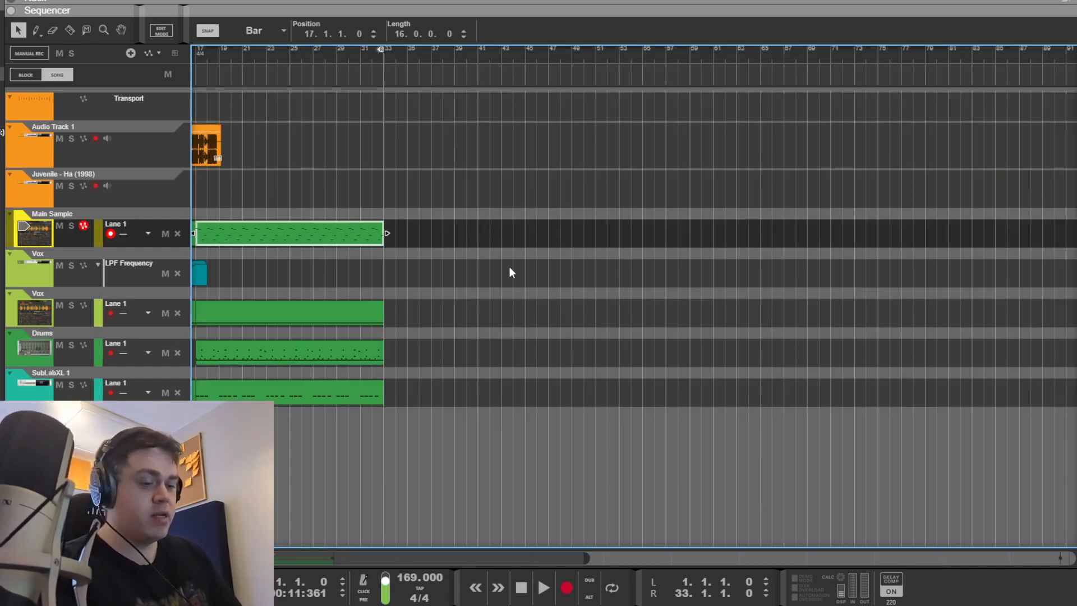
# Step: Set The Glue 64 compressor on the master chain to Bypass, then return to the sequencer
pyautogui.press('F6')
pyautogui.scroll(10, 485, 248)
pyautogui.scroll(-5, 71, 313)
pyautogui.click(50, 344)
pyautogui.click(58, 258)
pyautogui.scroll(3, 63, 259)
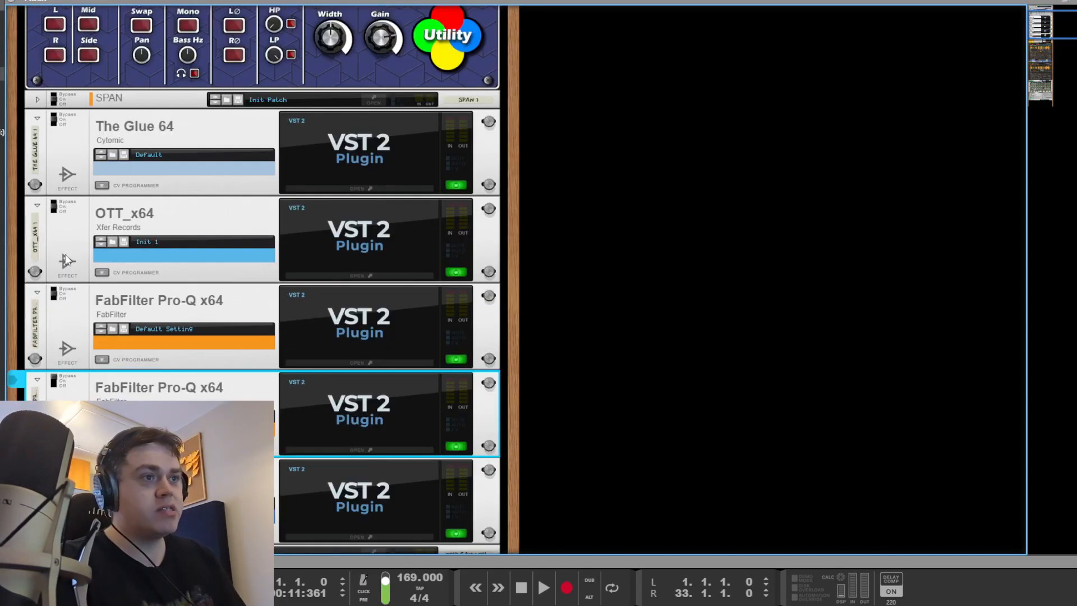
pyautogui.click(55, 295)
pyautogui.click(57, 211)
pyautogui.scroll(3, 66, 232)
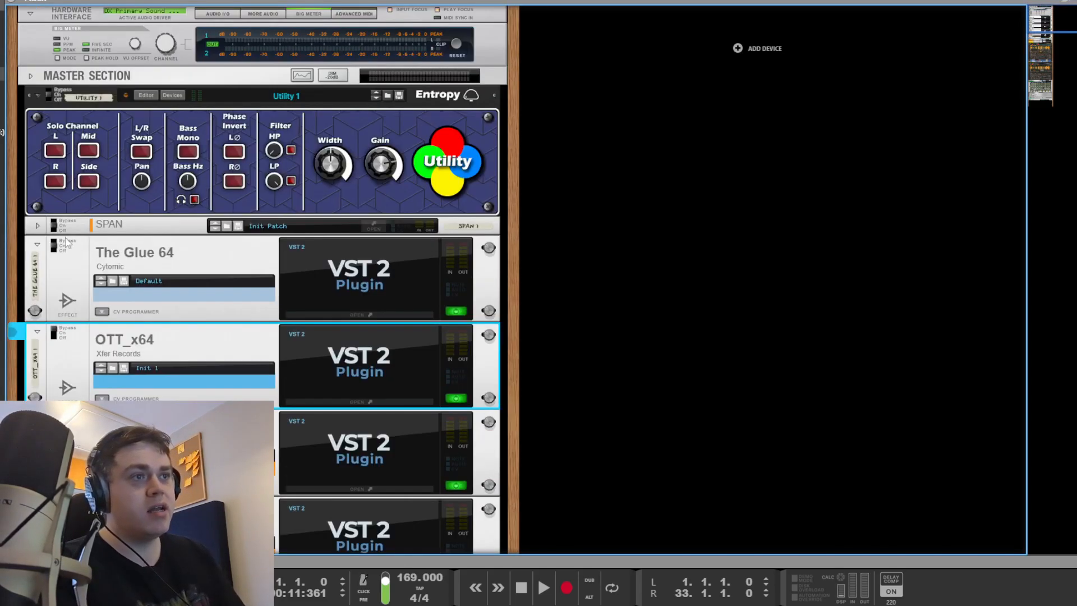
pyautogui.click(54, 246)
pyautogui.click(794, 269)
pyautogui.press('F7')
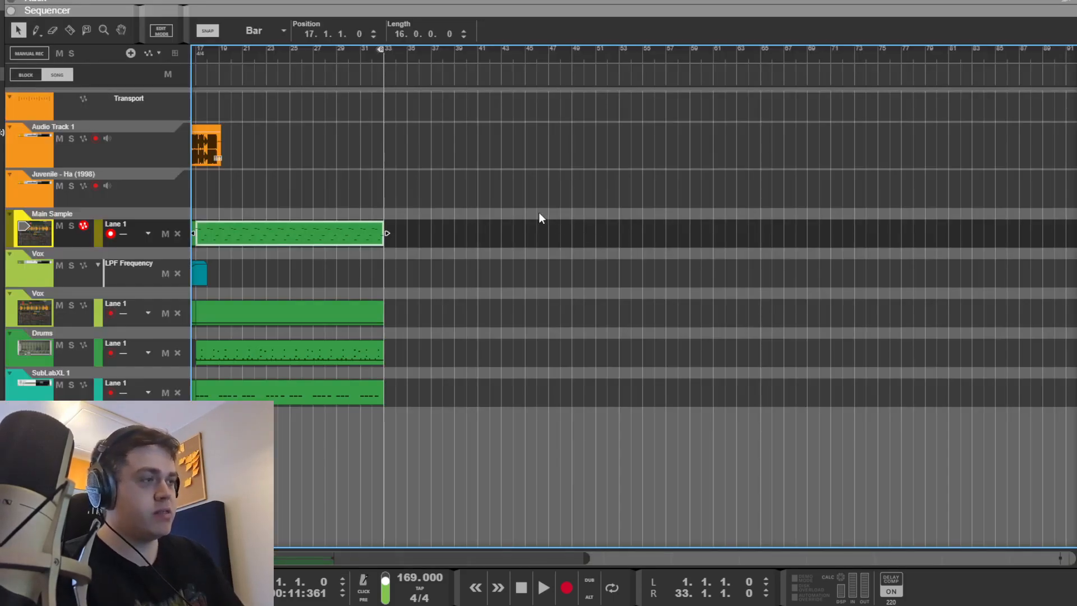
pyautogui.hscroll(-2, 311, 547)
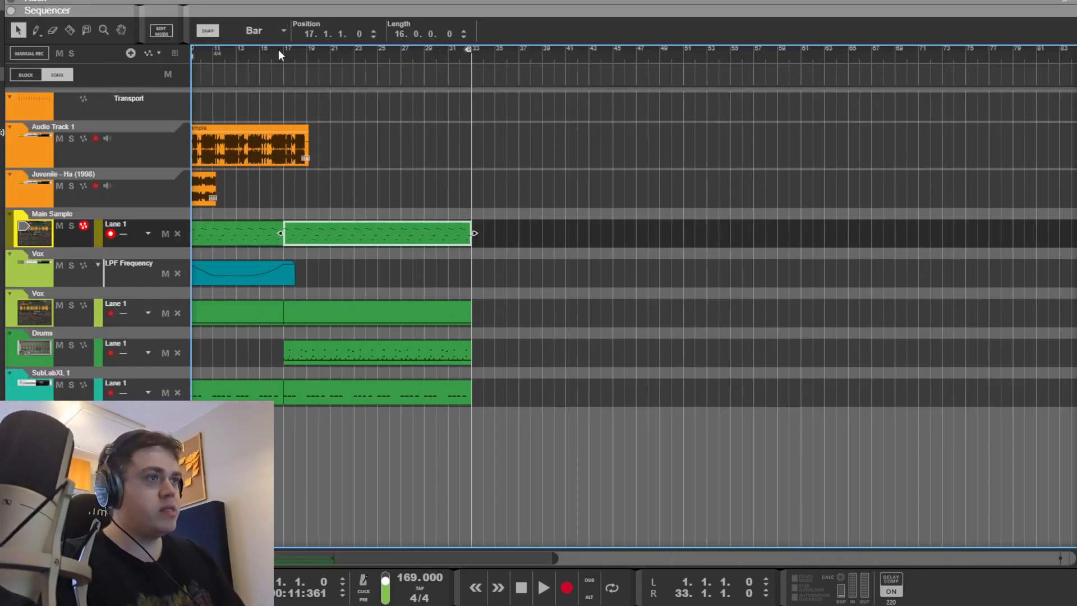
# Step: Audition the master through The Glue 64's plugin window during playback, then close it
pyautogui.click(635, 218)
pyautogui.press('space')
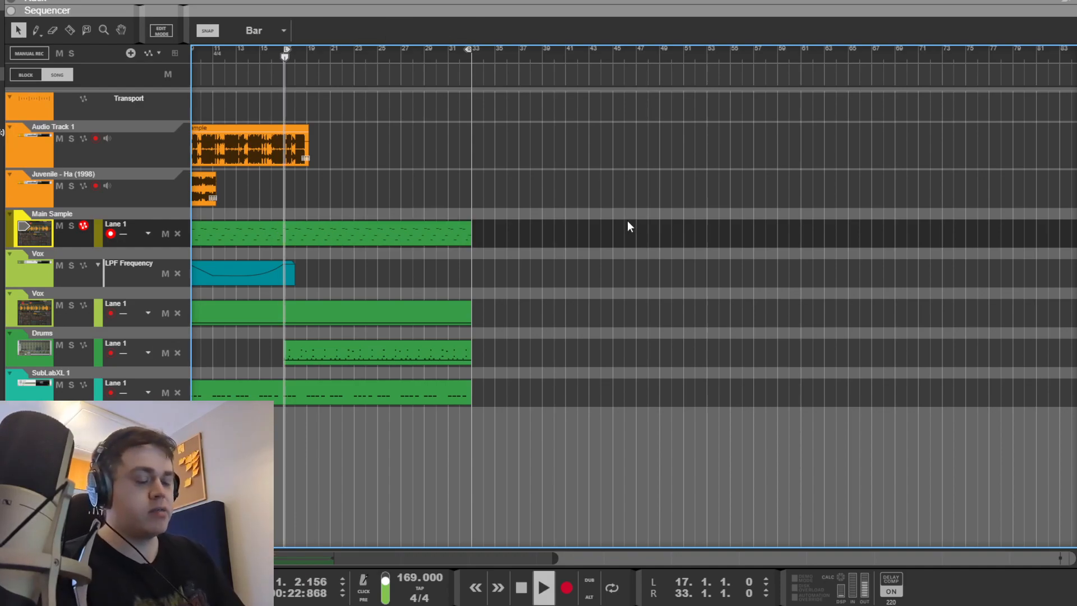
pyautogui.press('F6')
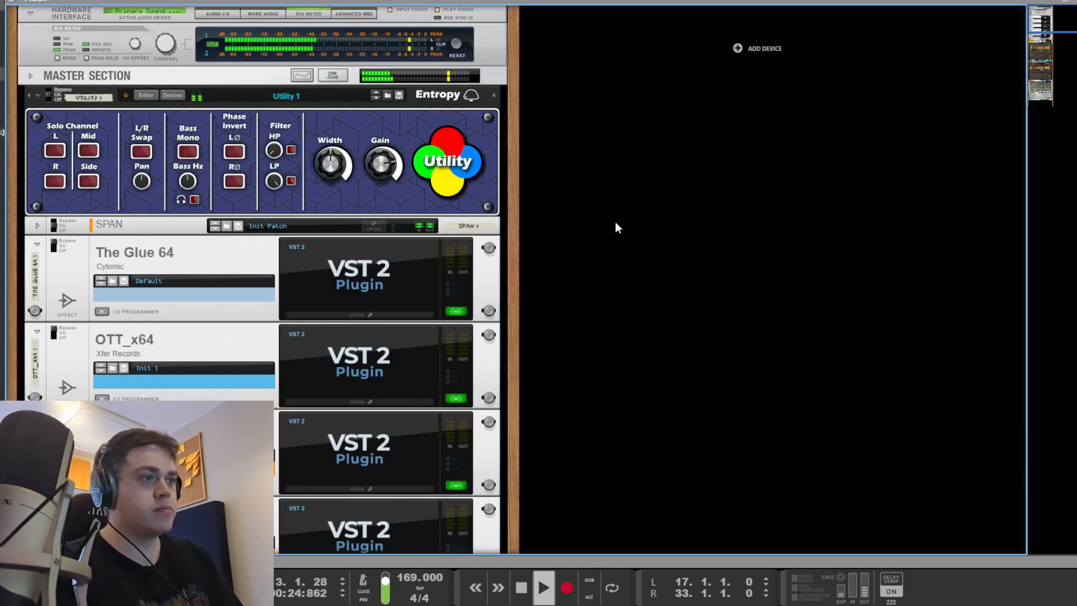
pyautogui.press('space')
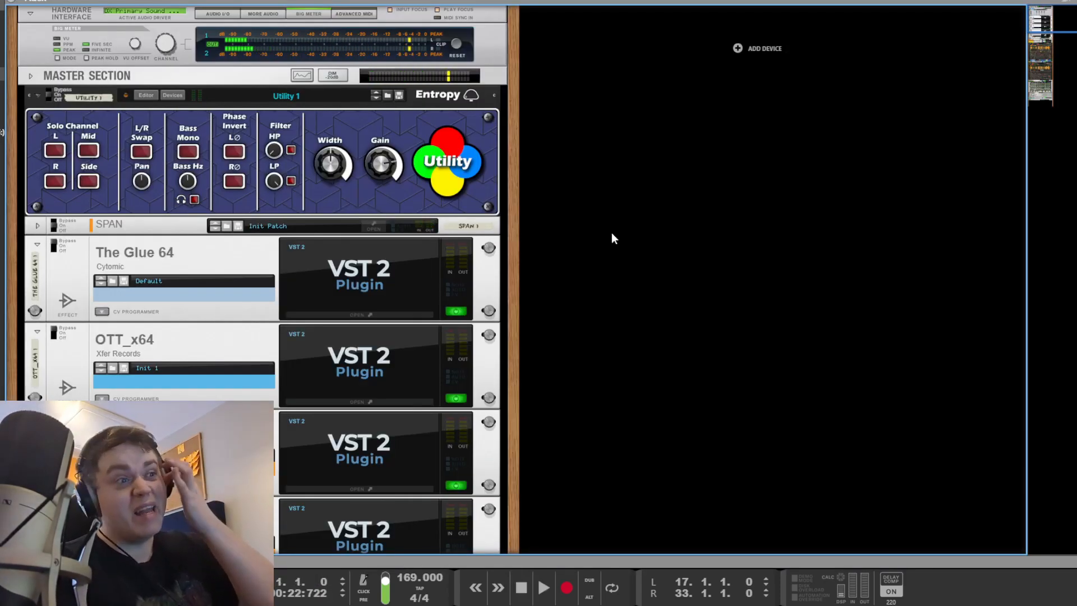
pyautogui.click(73, 254)
pyautogui.doubleClick(304, 274)
pyautogui.moveTo(0, 1); pyautogui.dragTo(158, 23)
pyautogui.press('space')
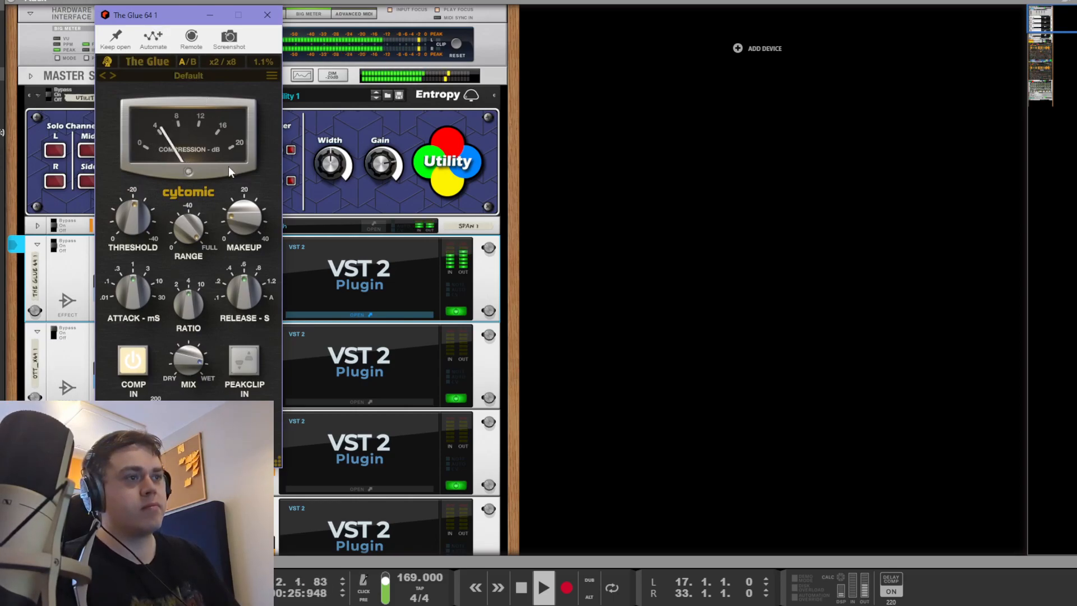
pyautogui.moveTo(244, 275)
pyautogui.press('space')
pyautogui.click(796, 294)
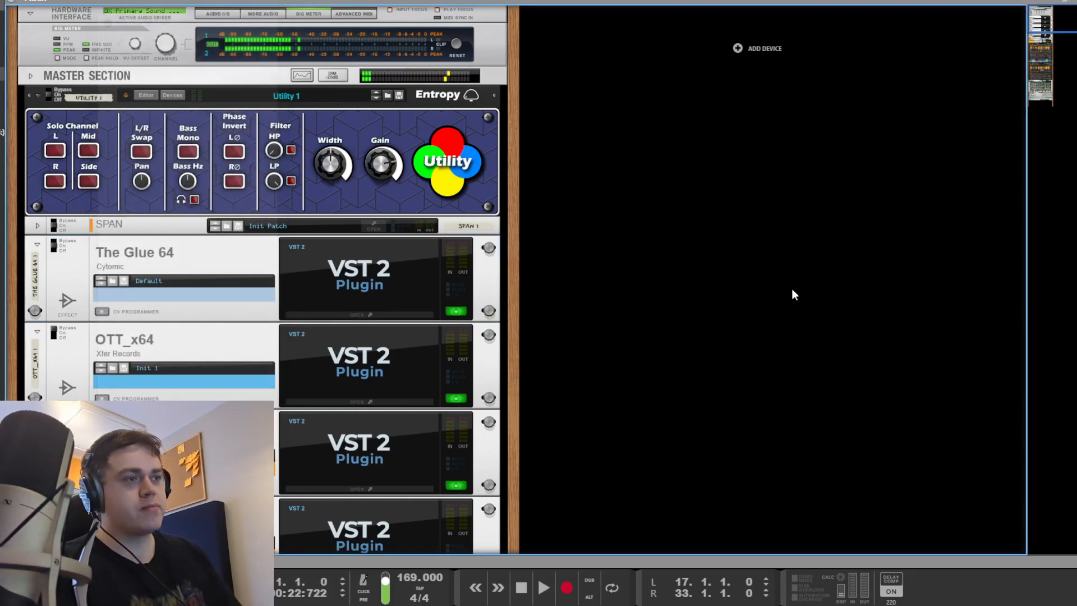
# Step: Audition the master with OTT at 47% depth, then close the OTT window
pyautogui.click(53, 338)
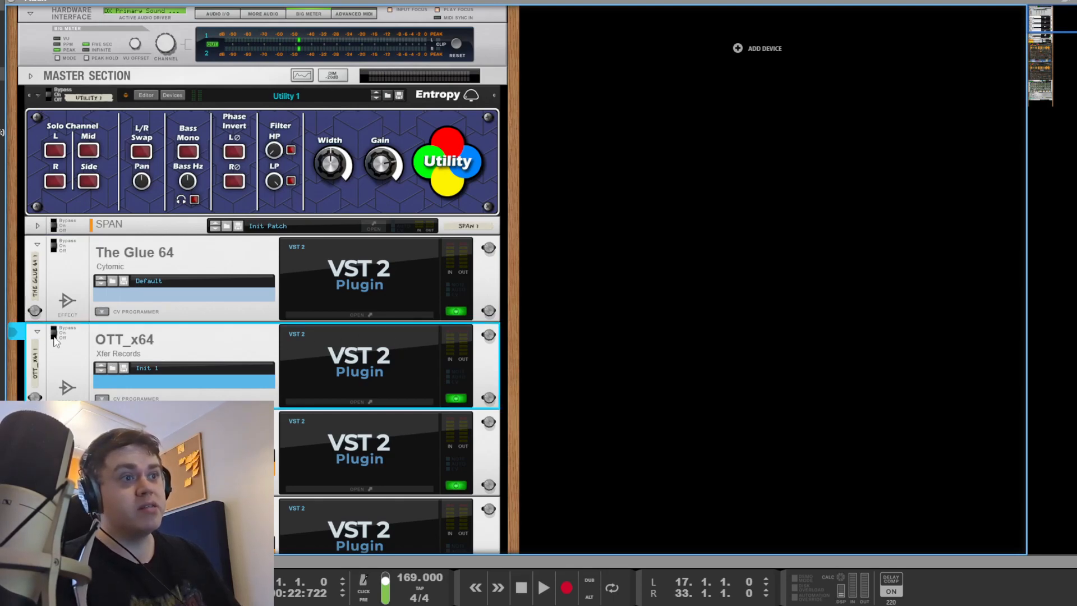
pyautogui.click(351, 363)
pyautogui.press('space')
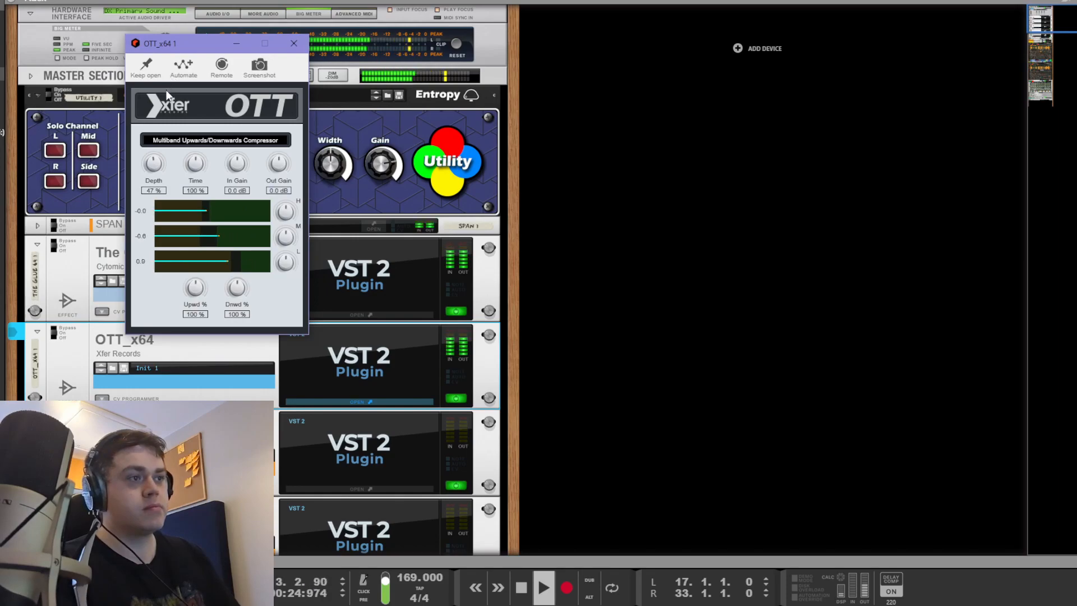
pyautogui.press('space')
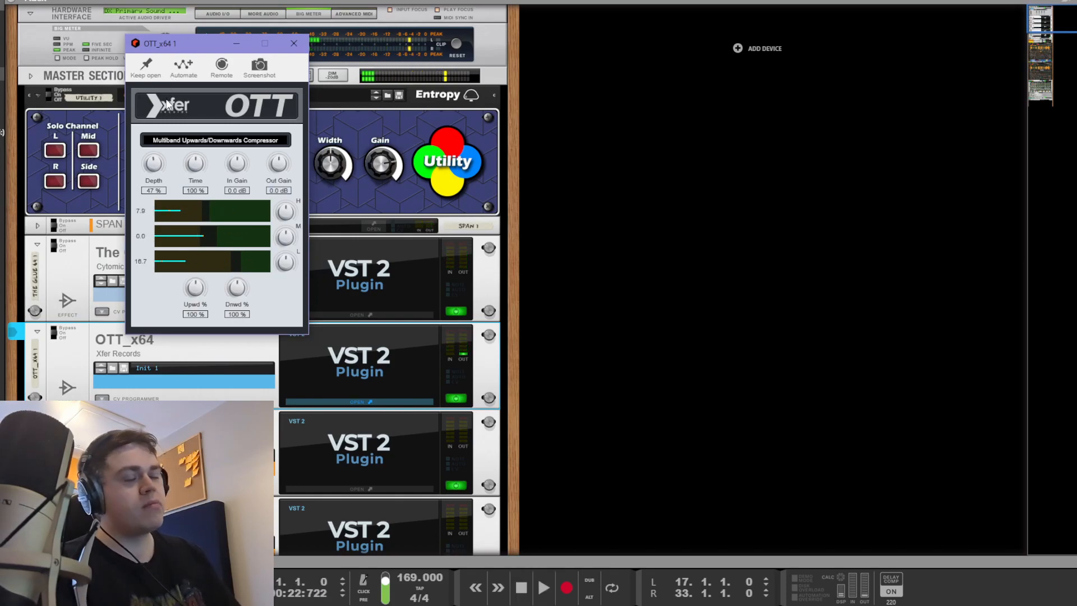
pyautogui.click(648, 219)
pyautogui.scroll(-3, 700, 252)
# Step: Audition the master through the first Pro-Q equaliser, then close it
pyautogui.click(377, 345)
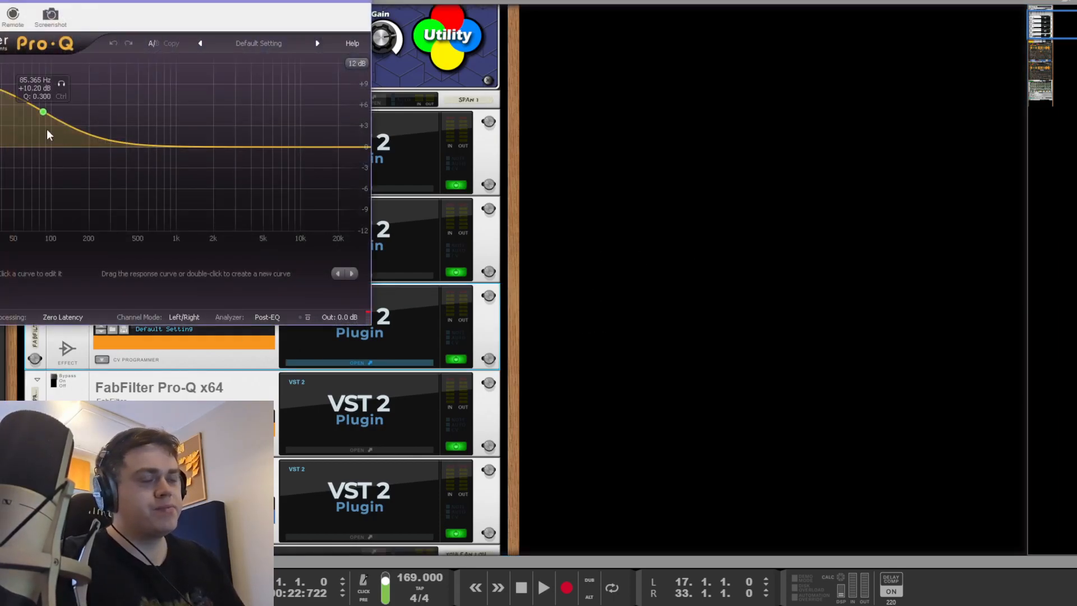
pyautogui.press('space')
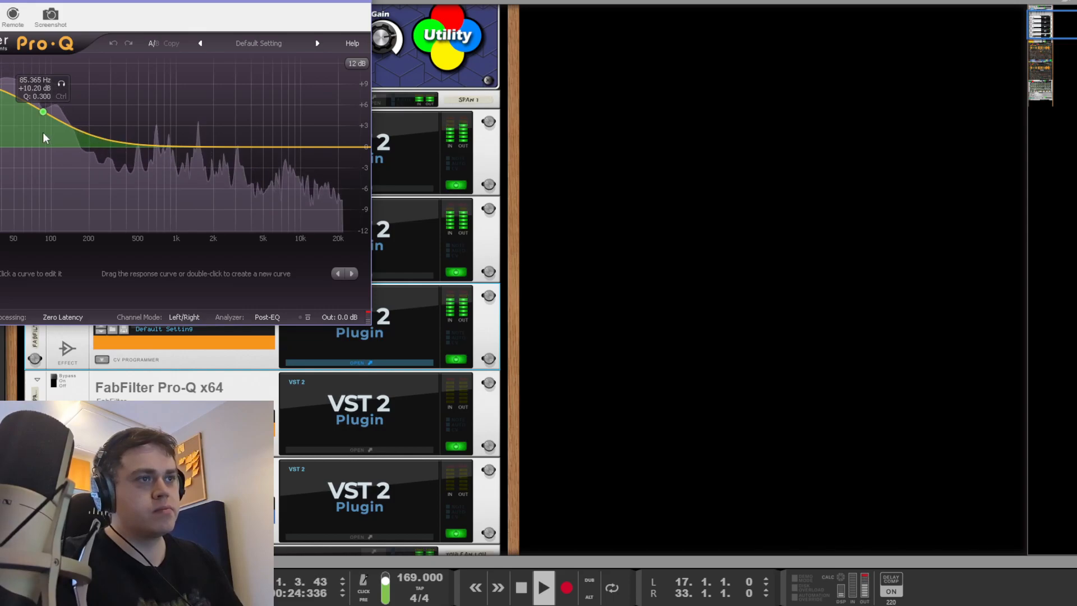
pyautogui.press('space')
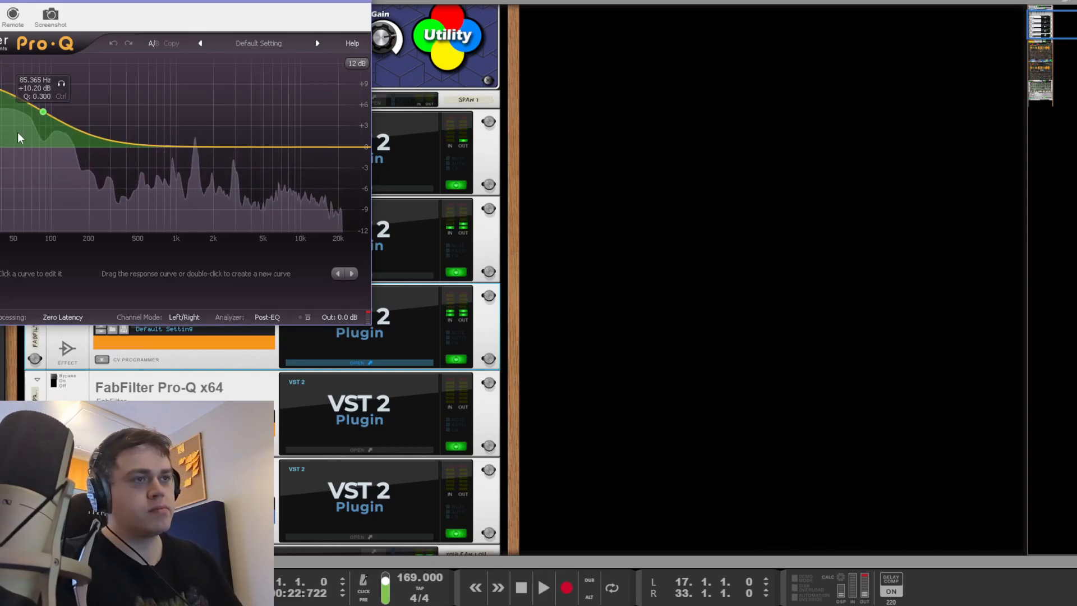
pyautogui.click(436, 304)
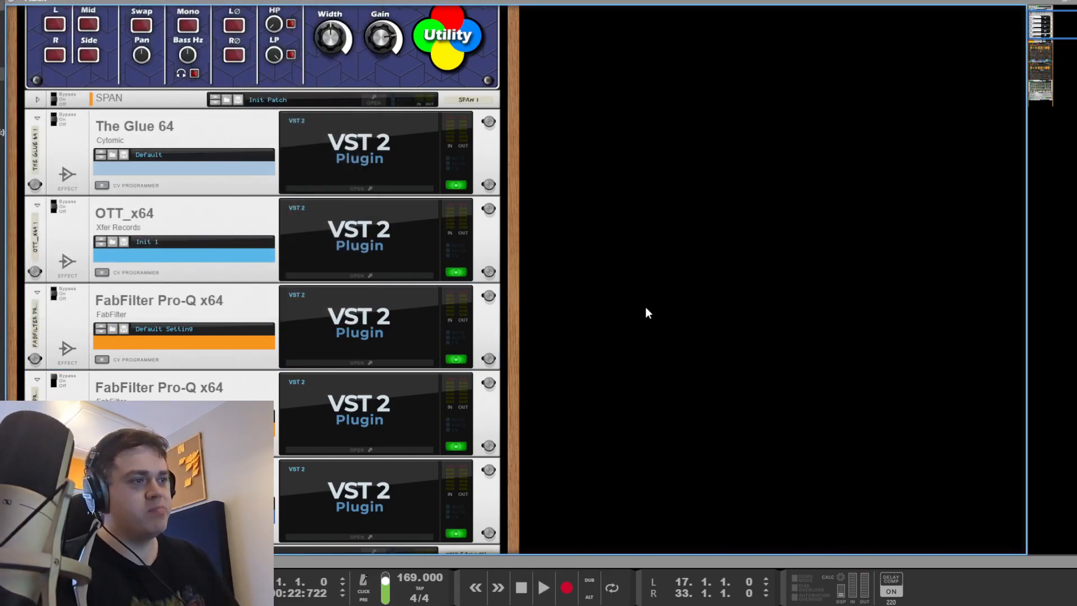
pyautogui.scroll(-3, 645, 307)
# Step: Move the second Pro-Q's low-shelf cut down to about 225 Hz
pyautogui.click(380, 283)
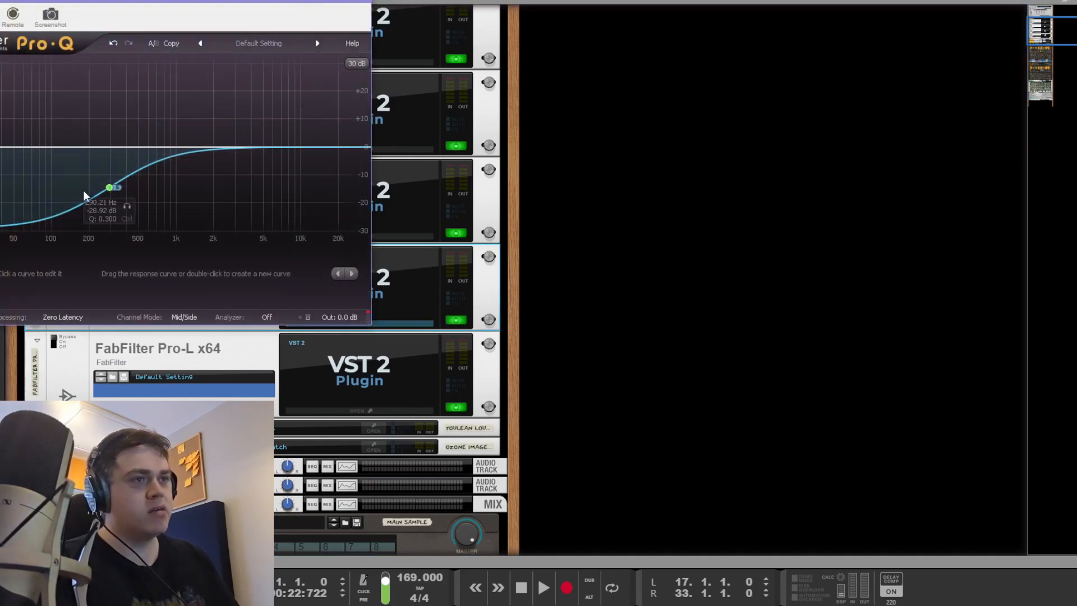
pyautogui.moveTo(110, 187); pyautogui.dragTo(89, 183)
pyautogui.click(669, 332)
pyautogui.press('space')
# Step: Audition the Pro-L limiter running +9.2 dB of gain on the master
pyautogui.click(144, 351)
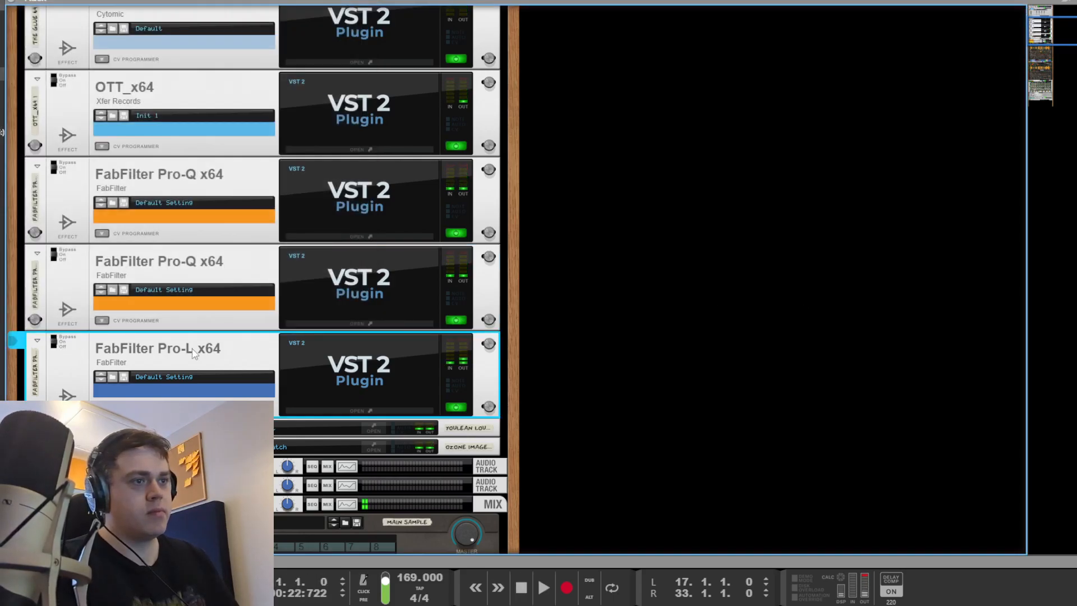
pyautogui.doubleClick(144, 351)
pyautogui.moveTo(576, 81); pyautogui.dragTo(184, 58)
pyautogui.press('space')
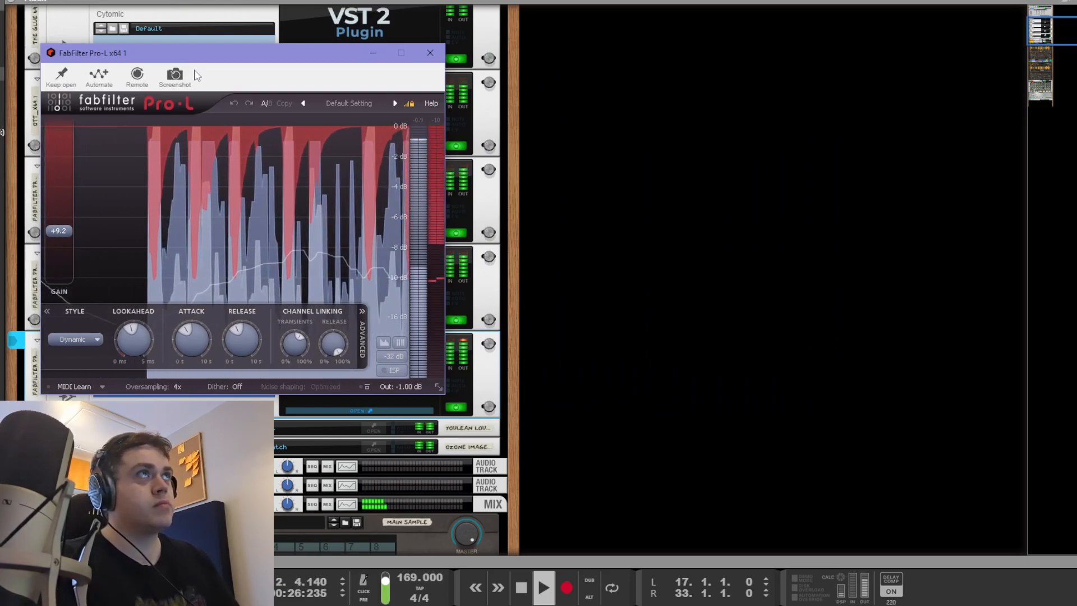
pyautogui.press('space')
# Step: Reset the Youlean Loudness Meter and play the beat, reading -9.9 LUFS integrated and -0.9 dB true peak
pyautogui.click(674, 328)
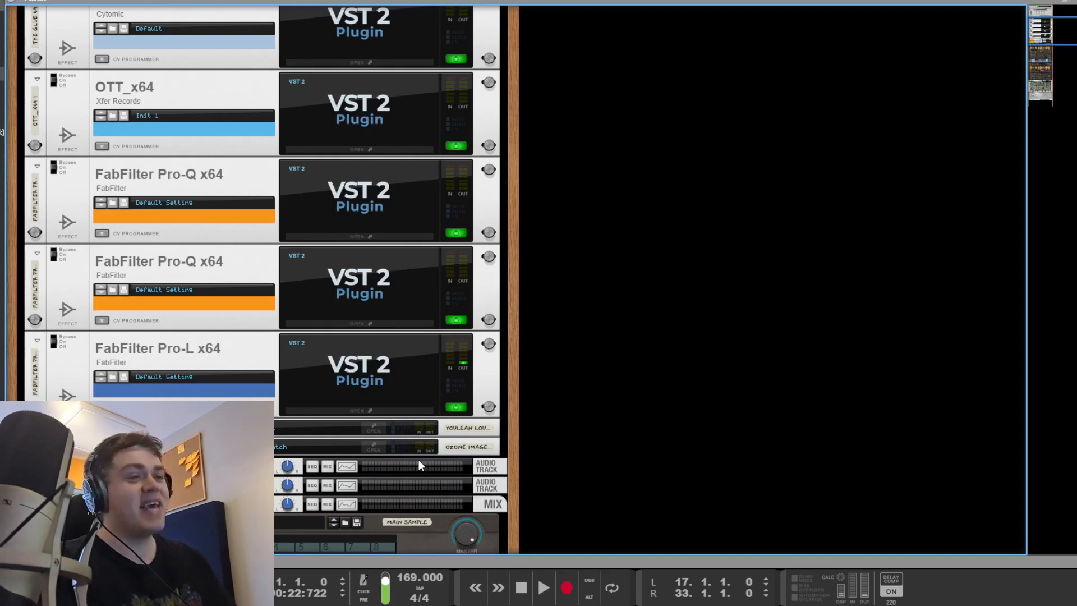
pyautogui.click(372, 431)
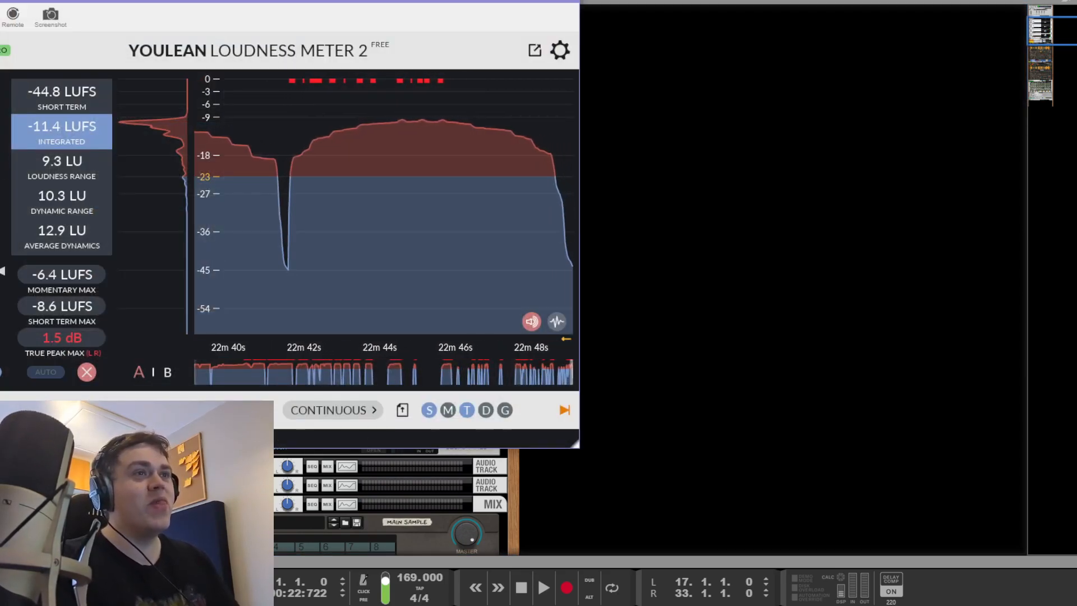
pyautogui.click(87, 372)
pyautogui.press('space')
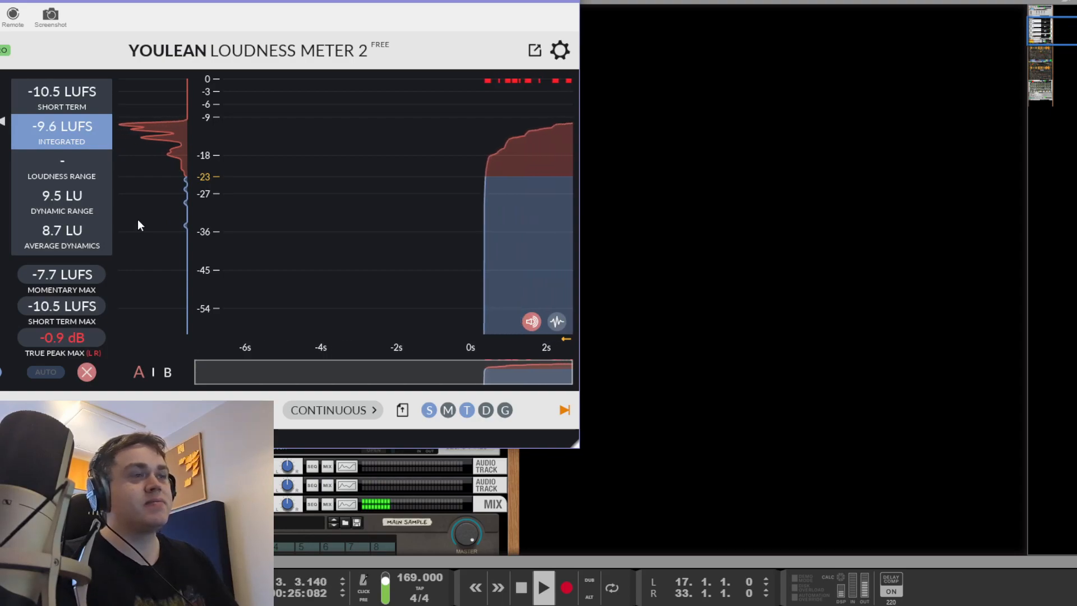
pyautogui.moveTo(115, 9); pyautogui.dragTo(165, 9)
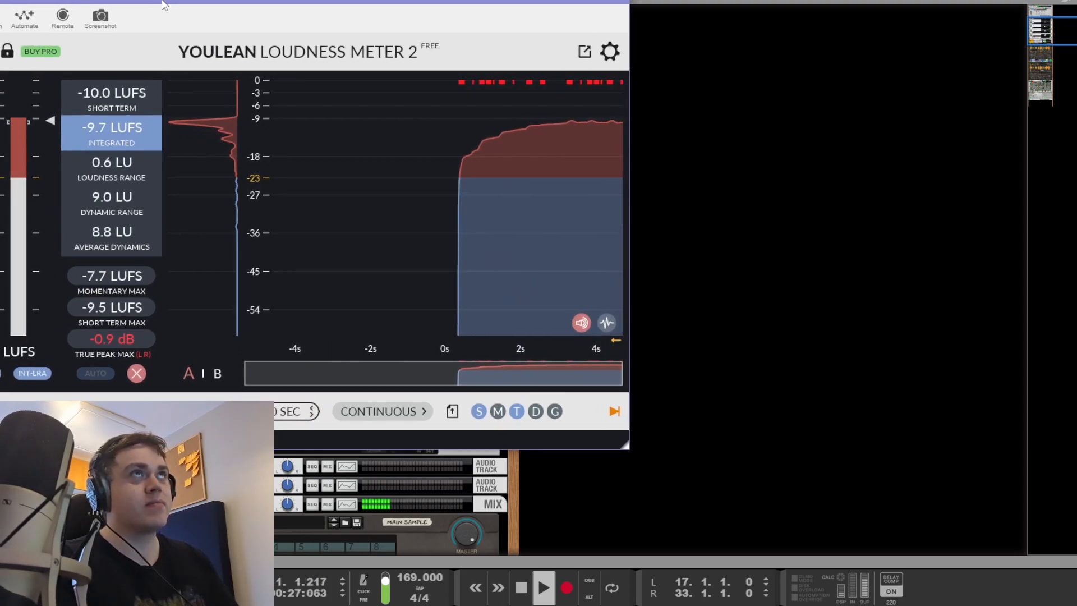
pyautogui.press('space')
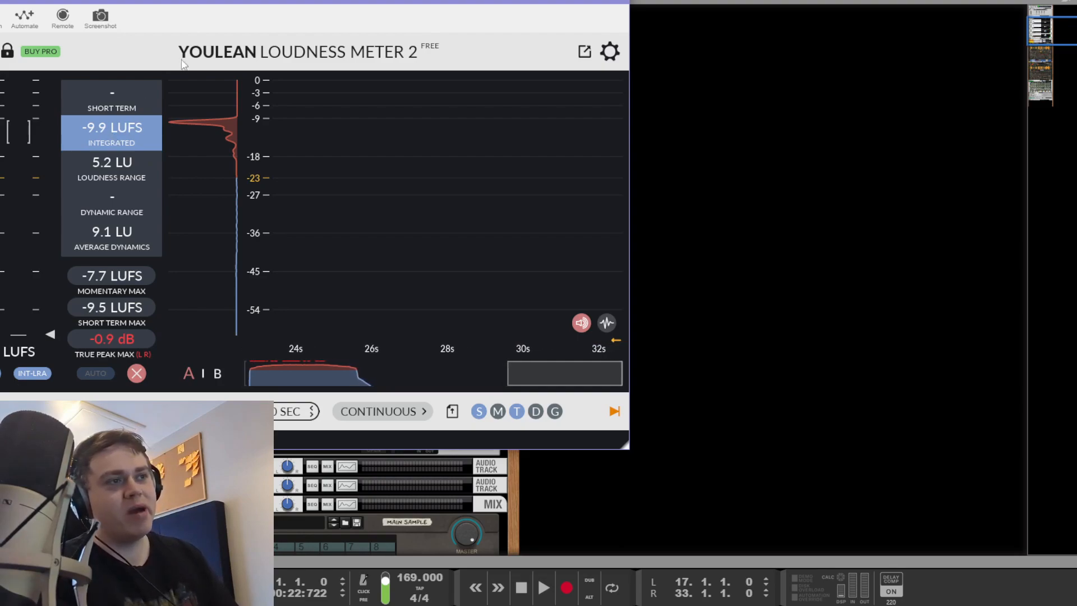
pyautogui.moveTo(159, 8); pyautogui.dragTo(213, 28)
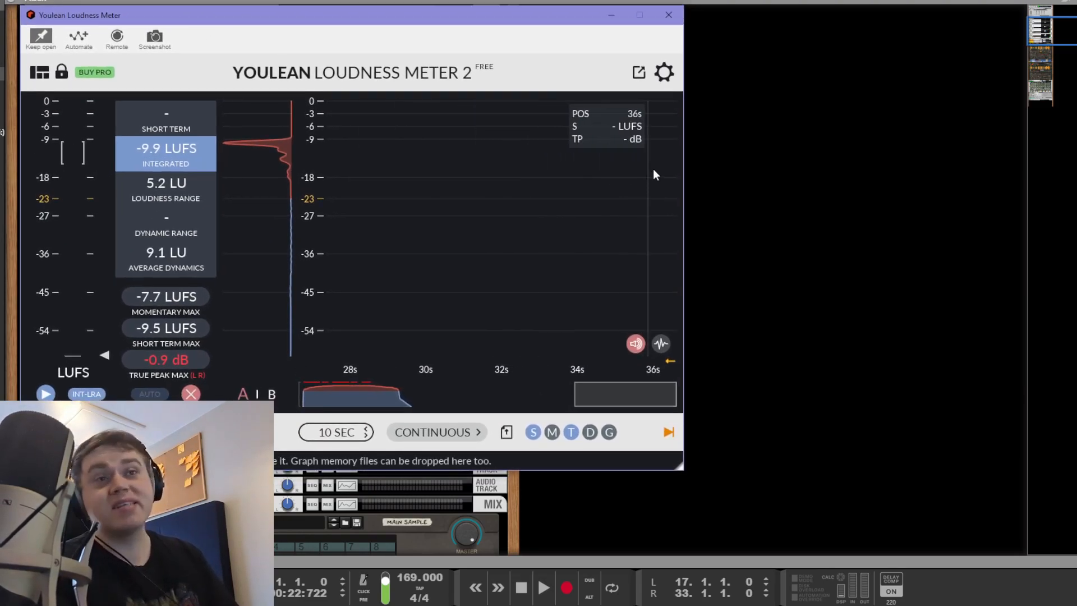
# Step: Try raising the Pro-L gain to +11.3 dB, then undo back to +9.2 dB
pyautogui.click(668, 21)
pyautogui.click(366, 348)
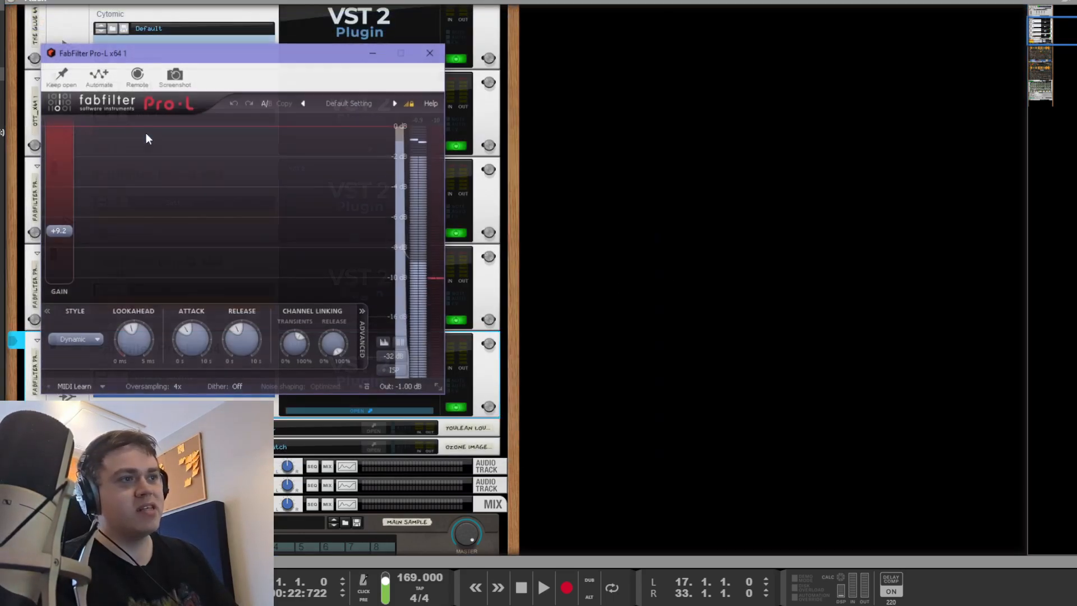
pyautogui.press('space')
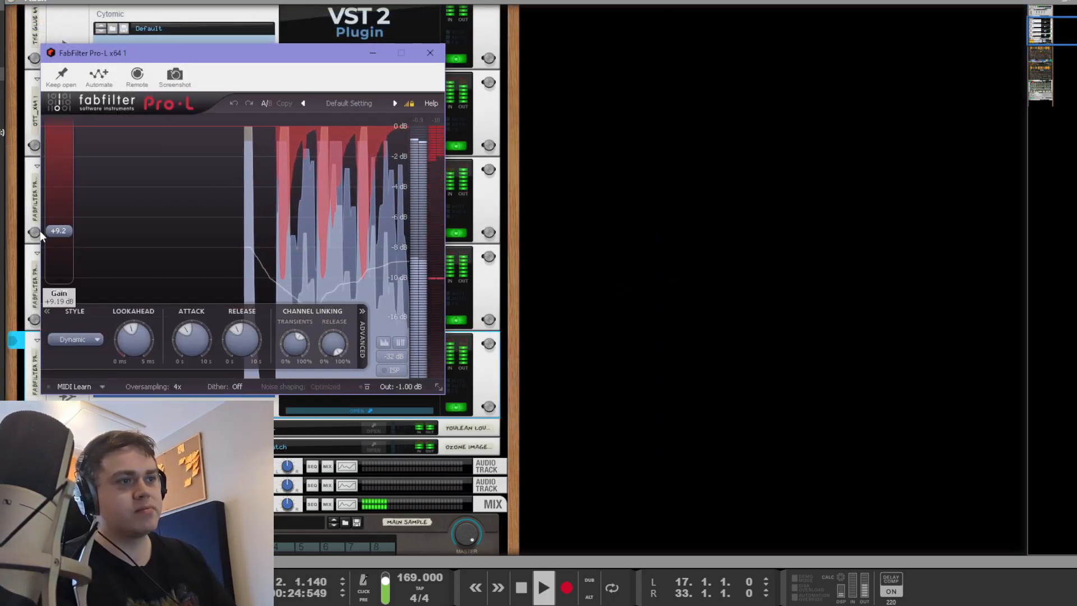
pyautogui.moveTo(62, 230); pyautogui.dragTo(68, 181)
pyautogui.hotkey('ctrl', 'z')
pyautogui.press('space')
pyautogui.click(685, 265)
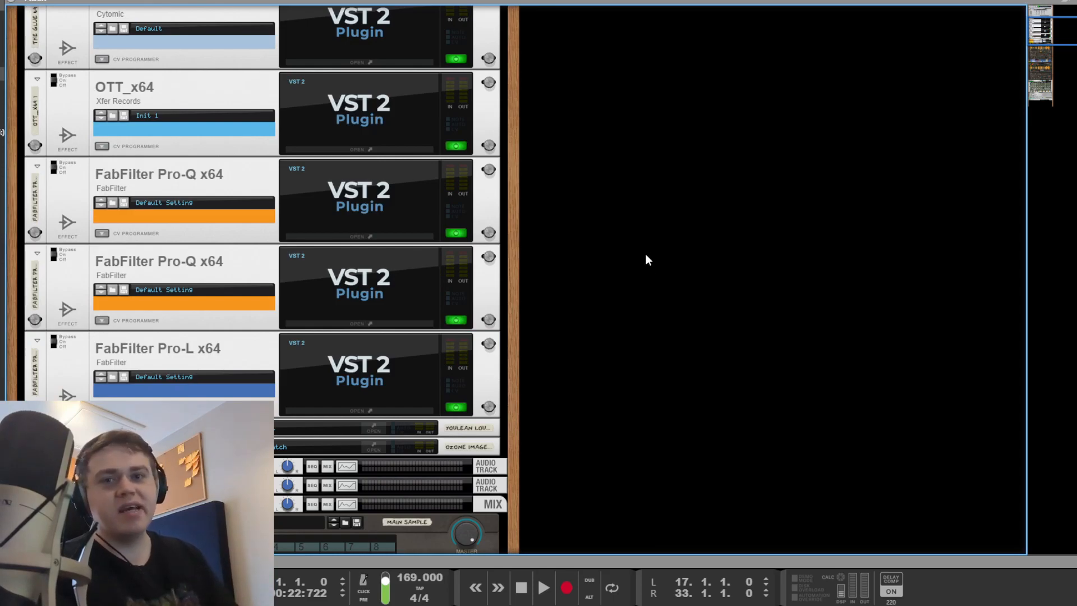
# Step: Recheck the Pro-L limiter during playback, then show the sequencer scrolled back to bar 1
pyautogui.click(399, 382)
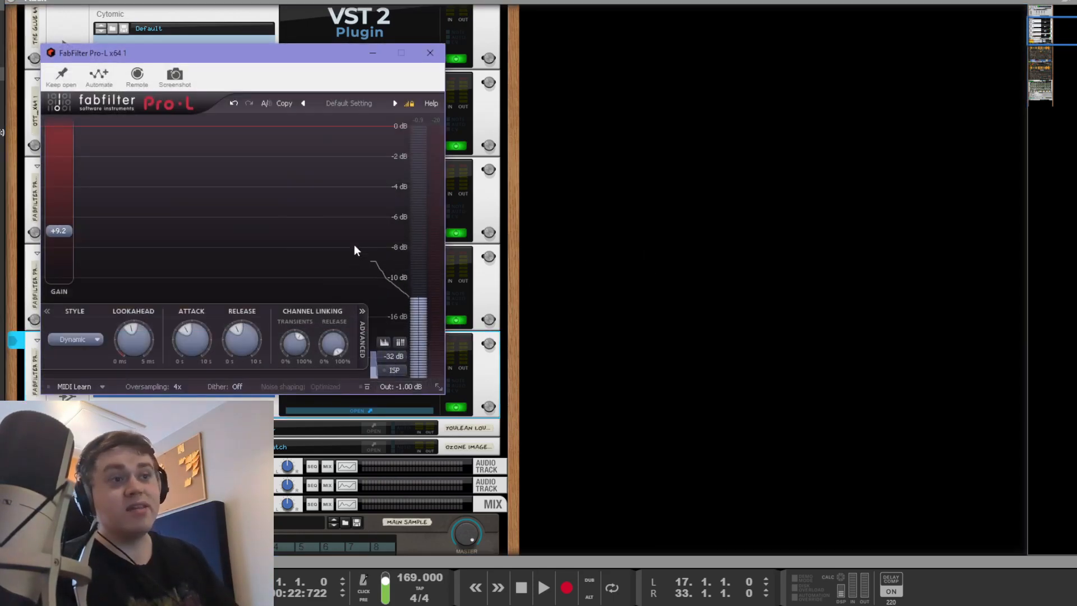
pyautogui.moveTo(63, 234)
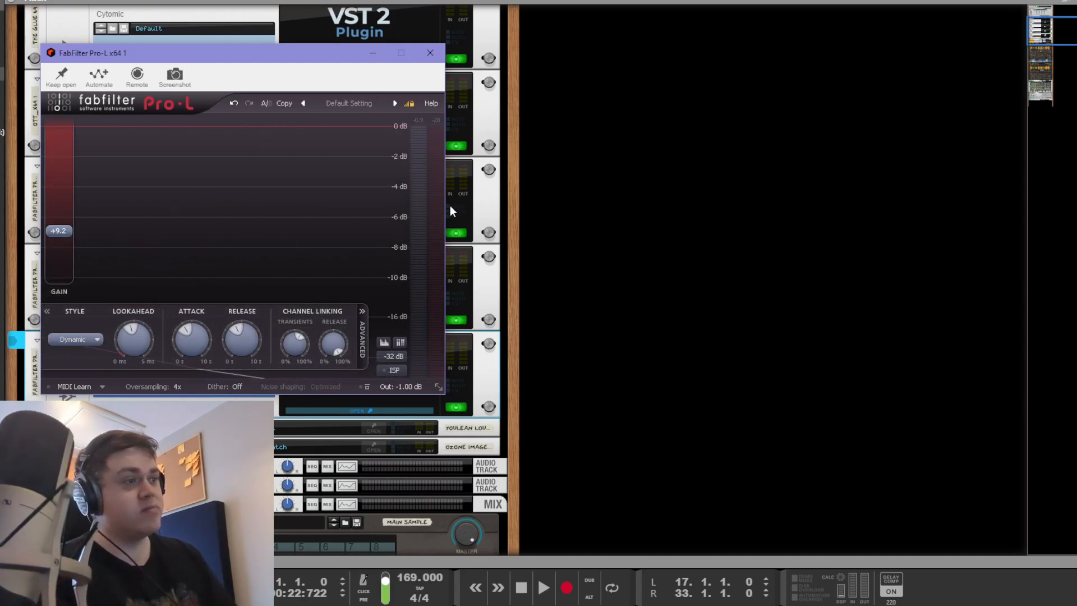
pyautogui.press('space')
pyautogui.moveTo(417, 217)
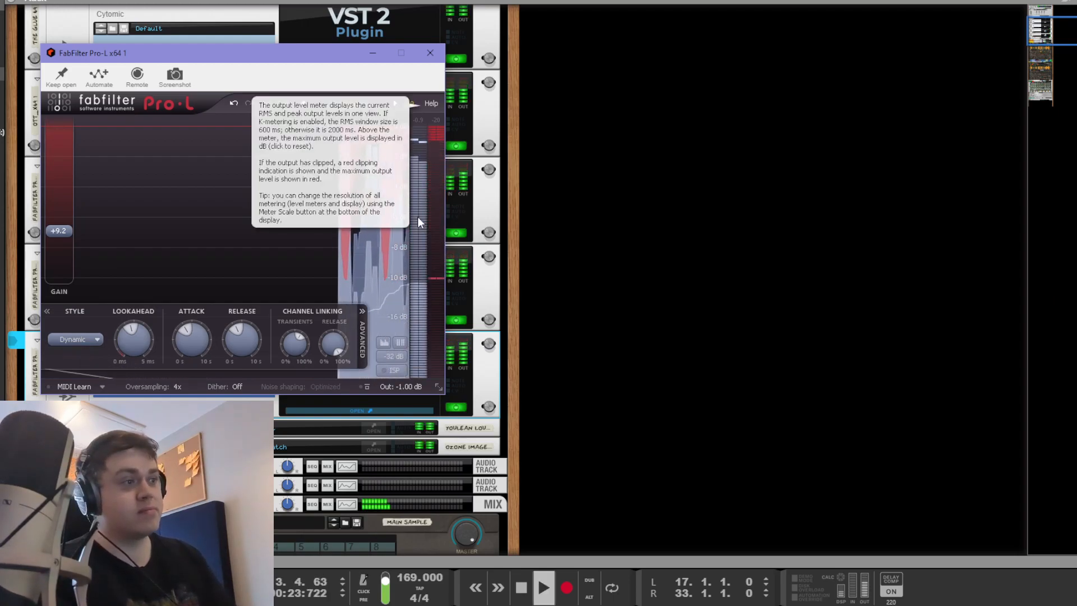
pyautogui.press('space')
pyautogui.click(742, 303)
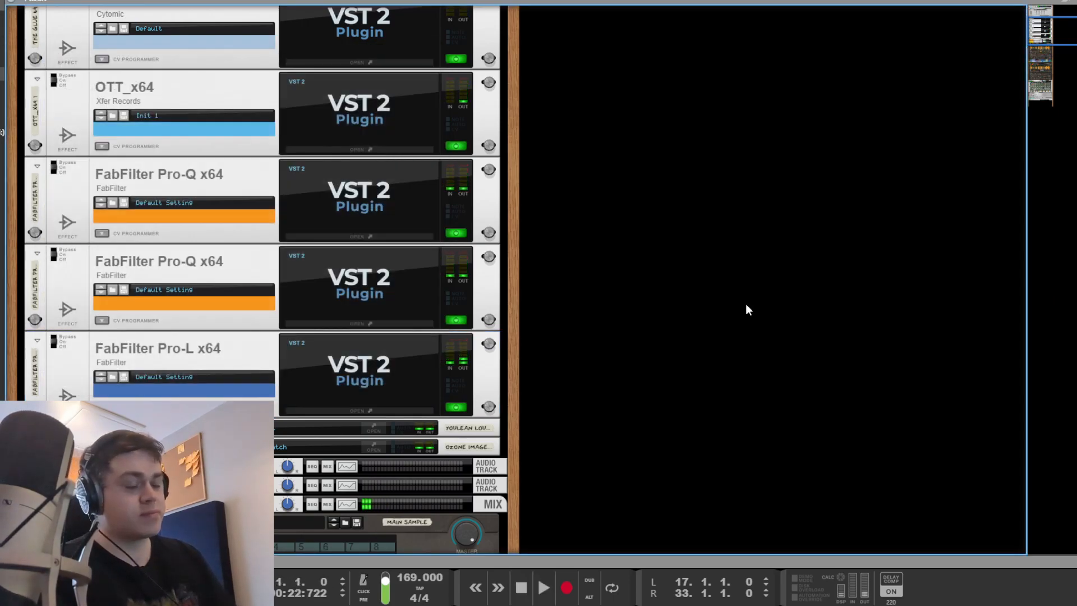
pyautogui.press('Tab')
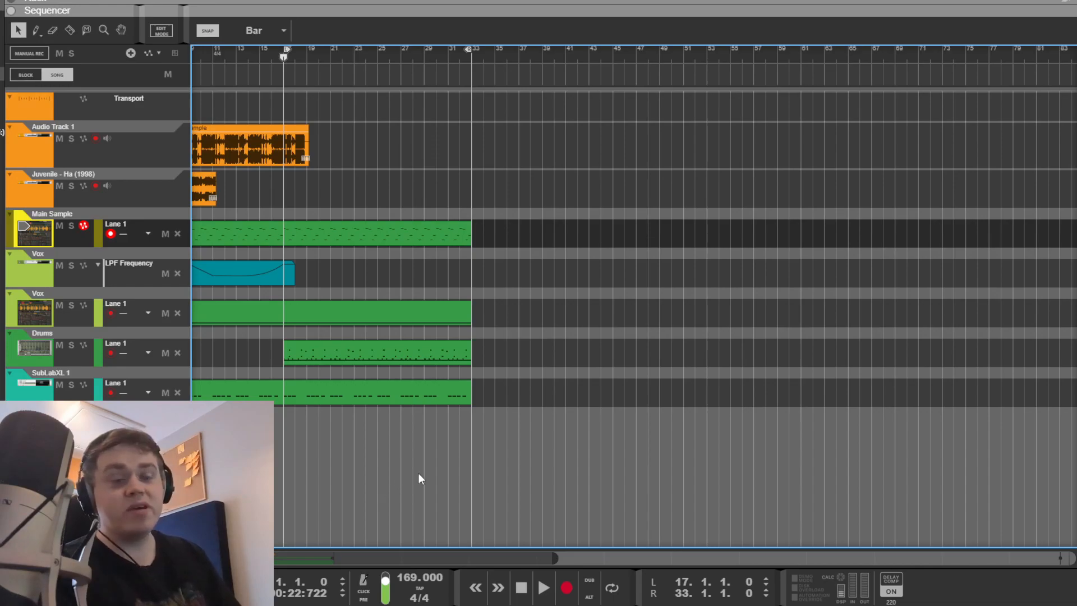
pyautogui.moveTo(367, 557); pyautogui.dragTo(329, 558)
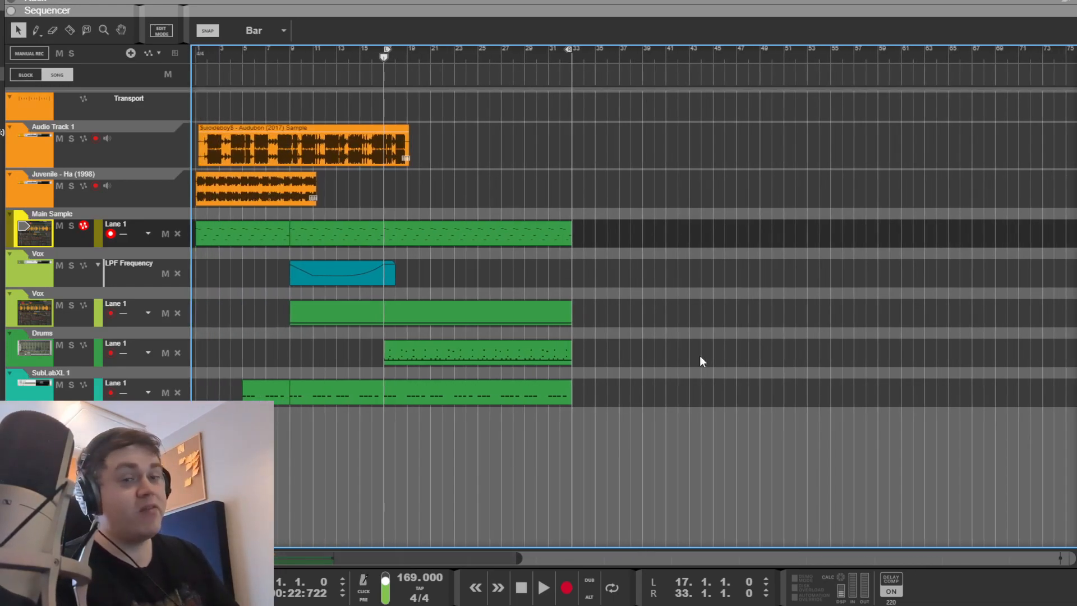